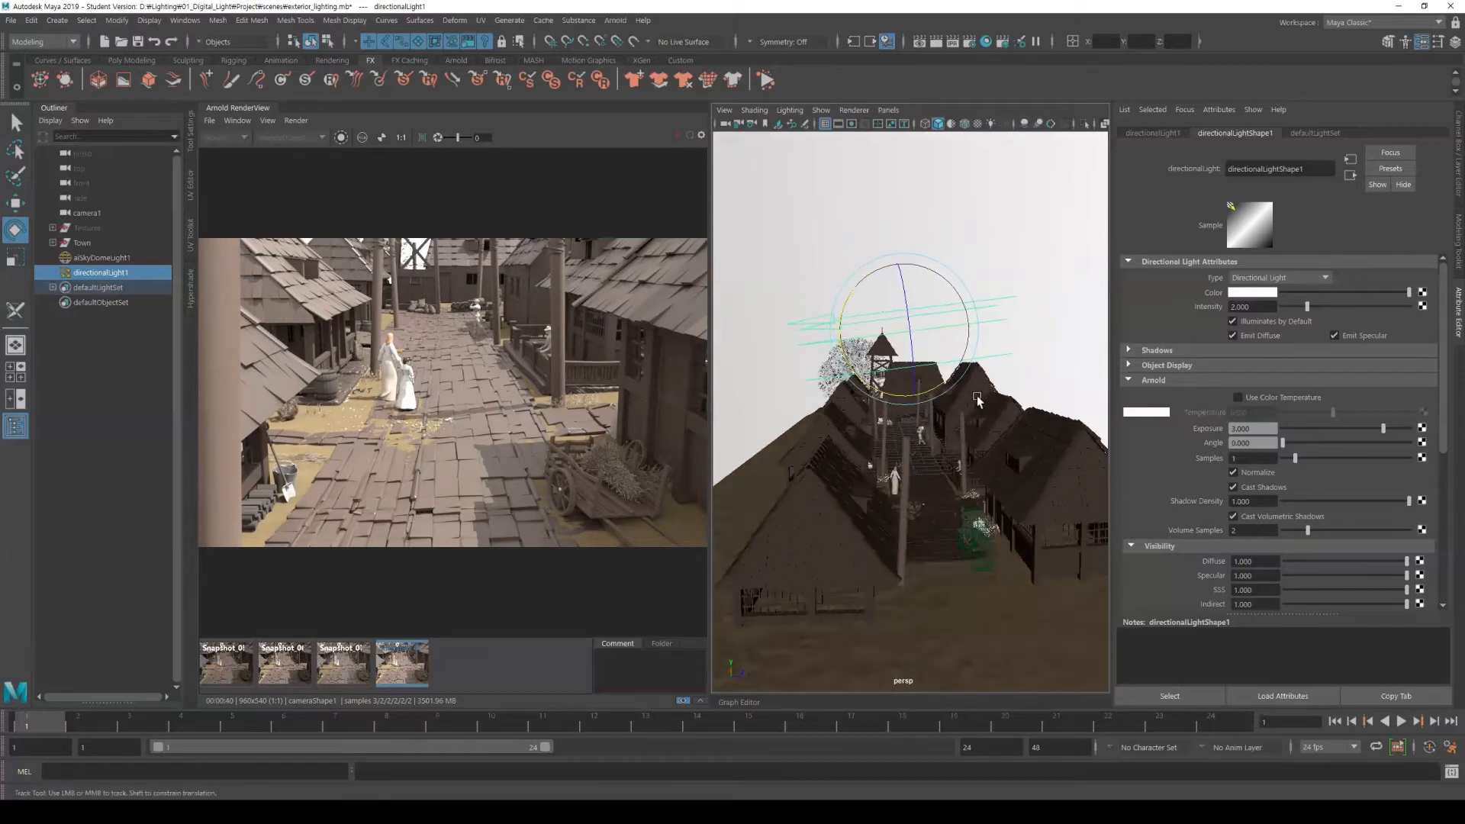
# Set the directional light's intensity to 1
pyautogui.doubleClick(1242, 306)
pyautogui.write('1')
pyautogui.press('Return')
# Set the sky dome light's exposure to 1 and re-render the live camera view
pyautogui.click(85, 260)
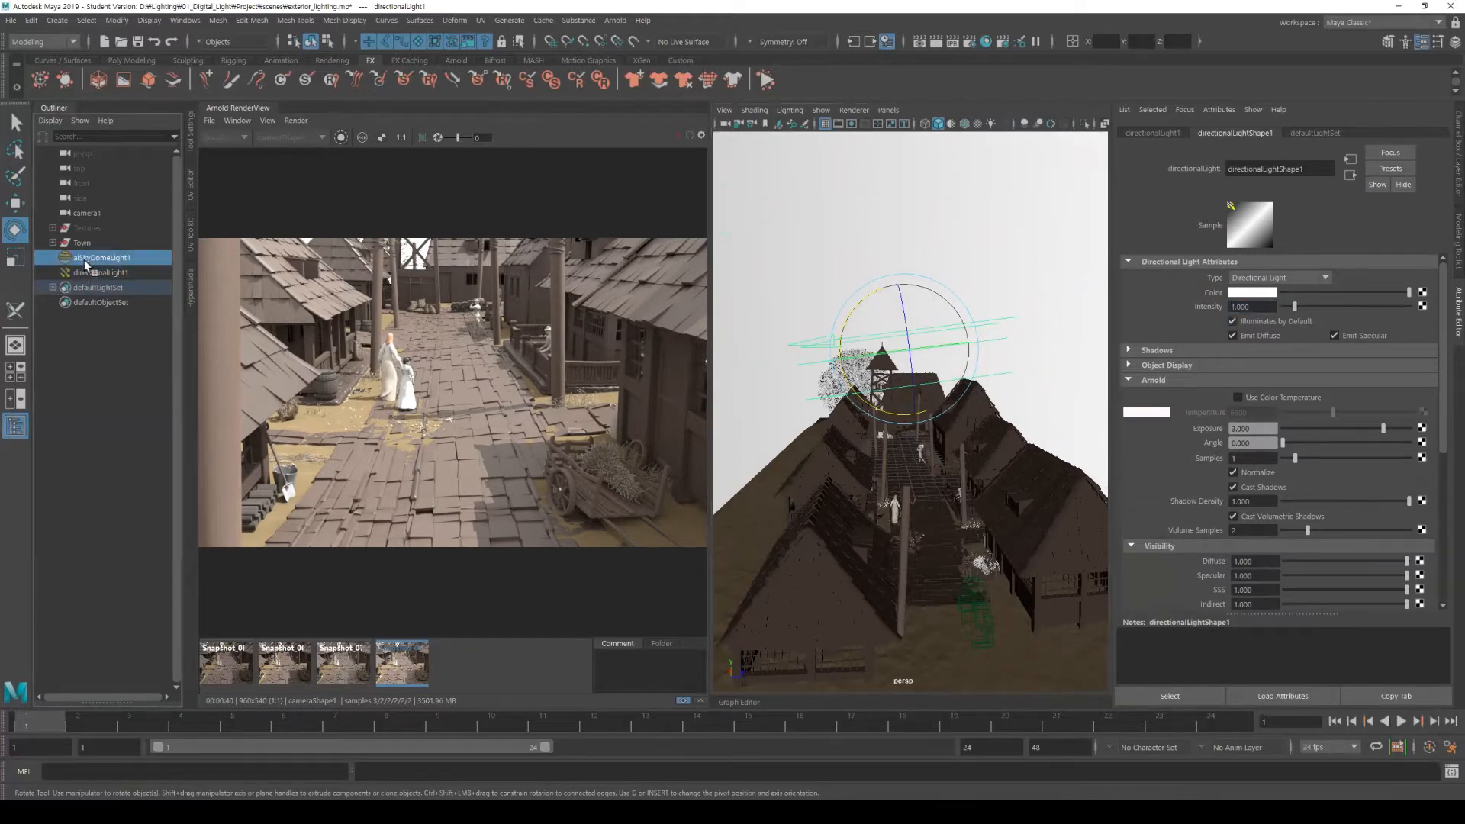
pyautogui.doubleClick(1266, 394)
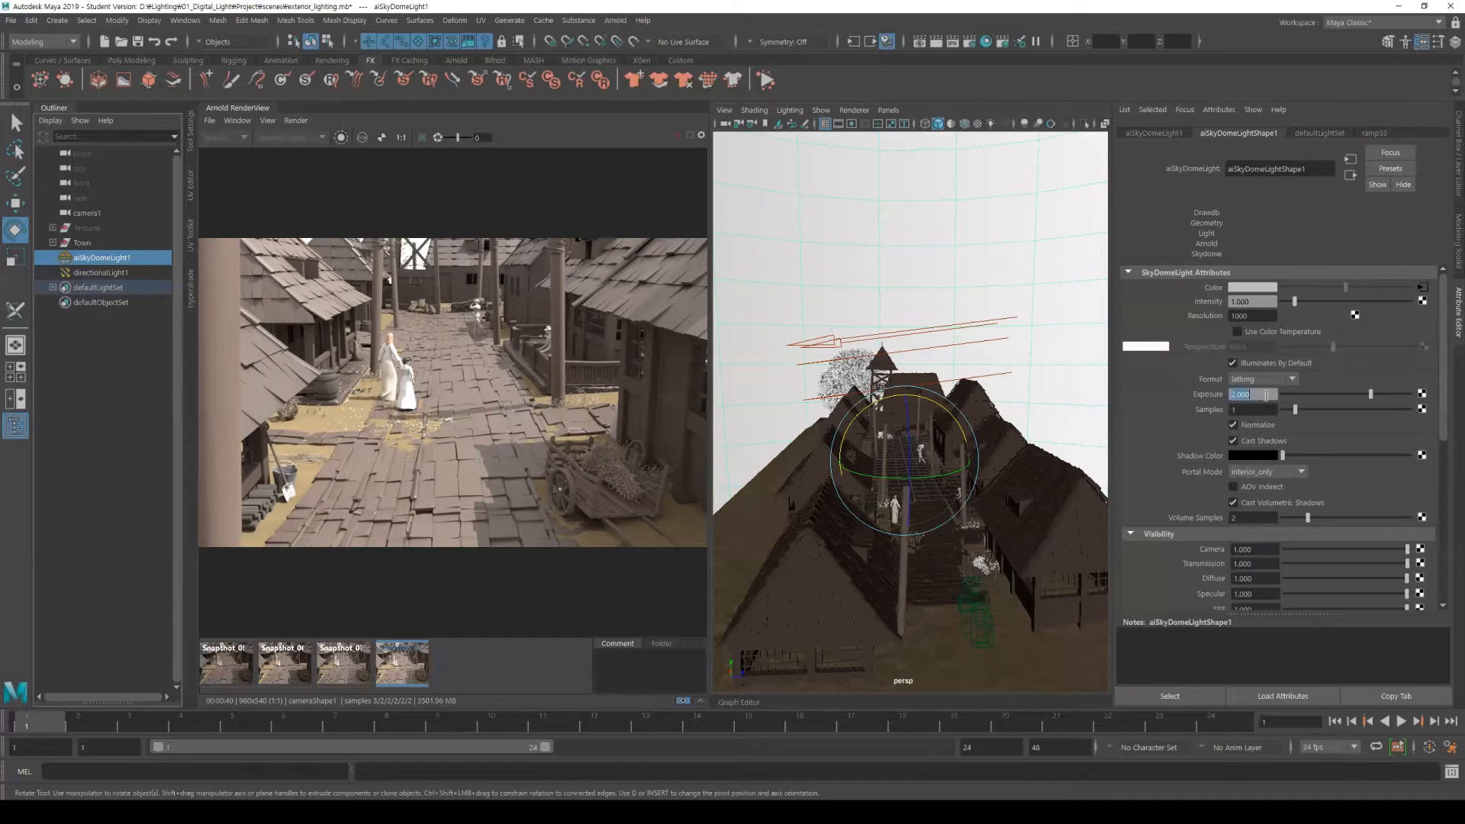
pyautogui.write('1')
pyautogui.press('Return')
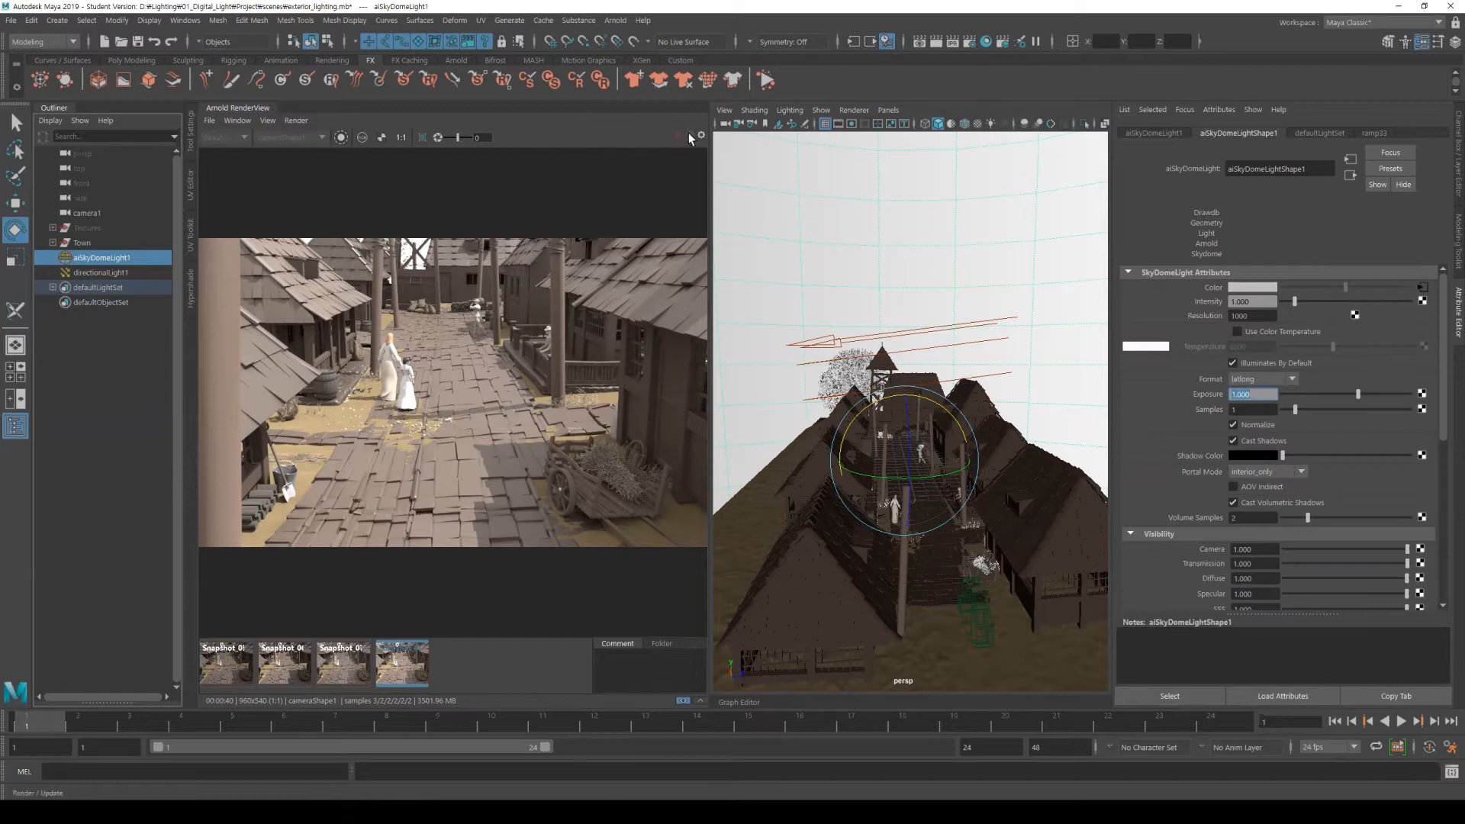
pyautogui.click(683, 700)
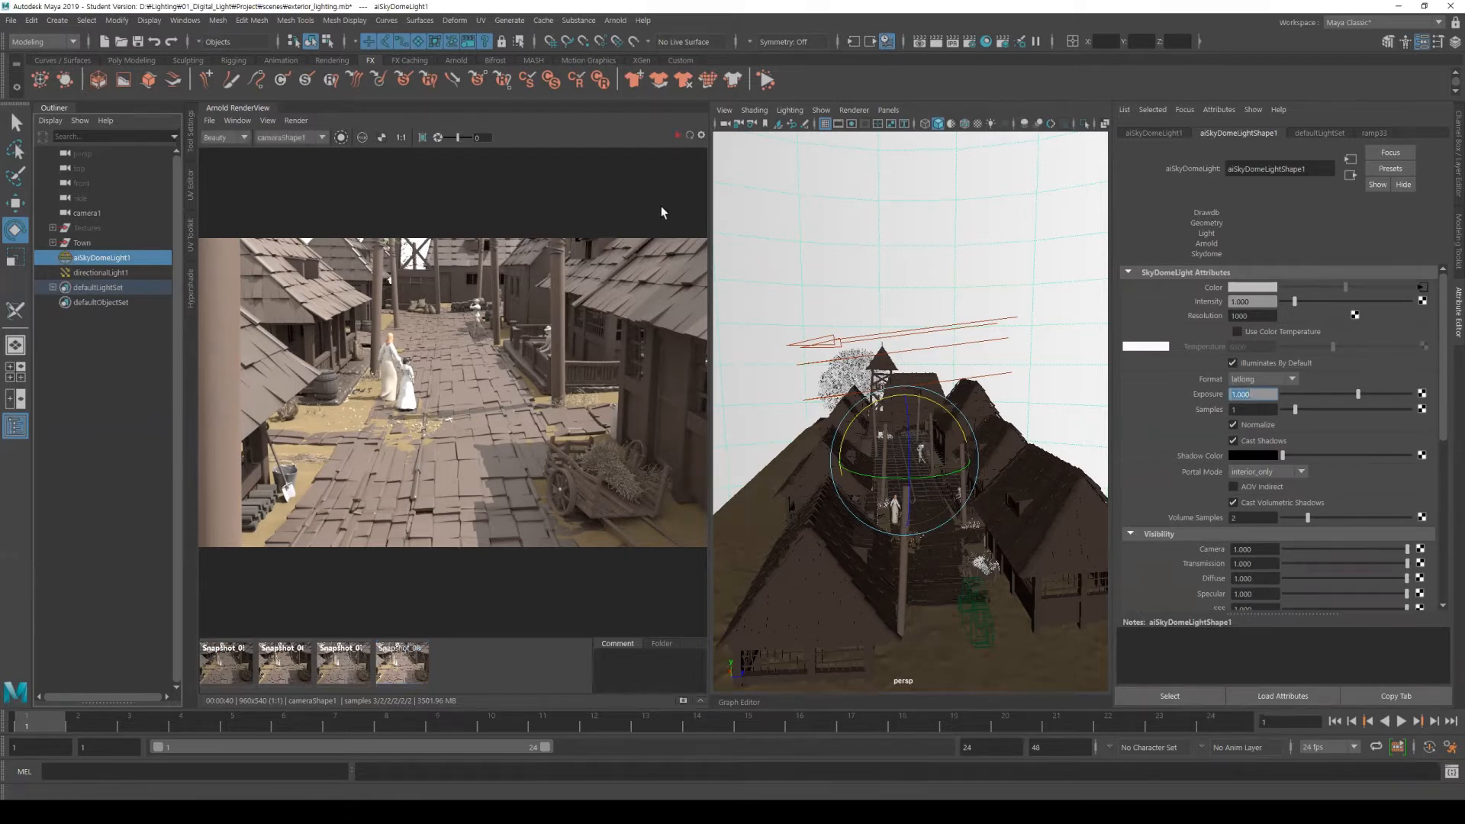
pyautogui.click(679, 136)
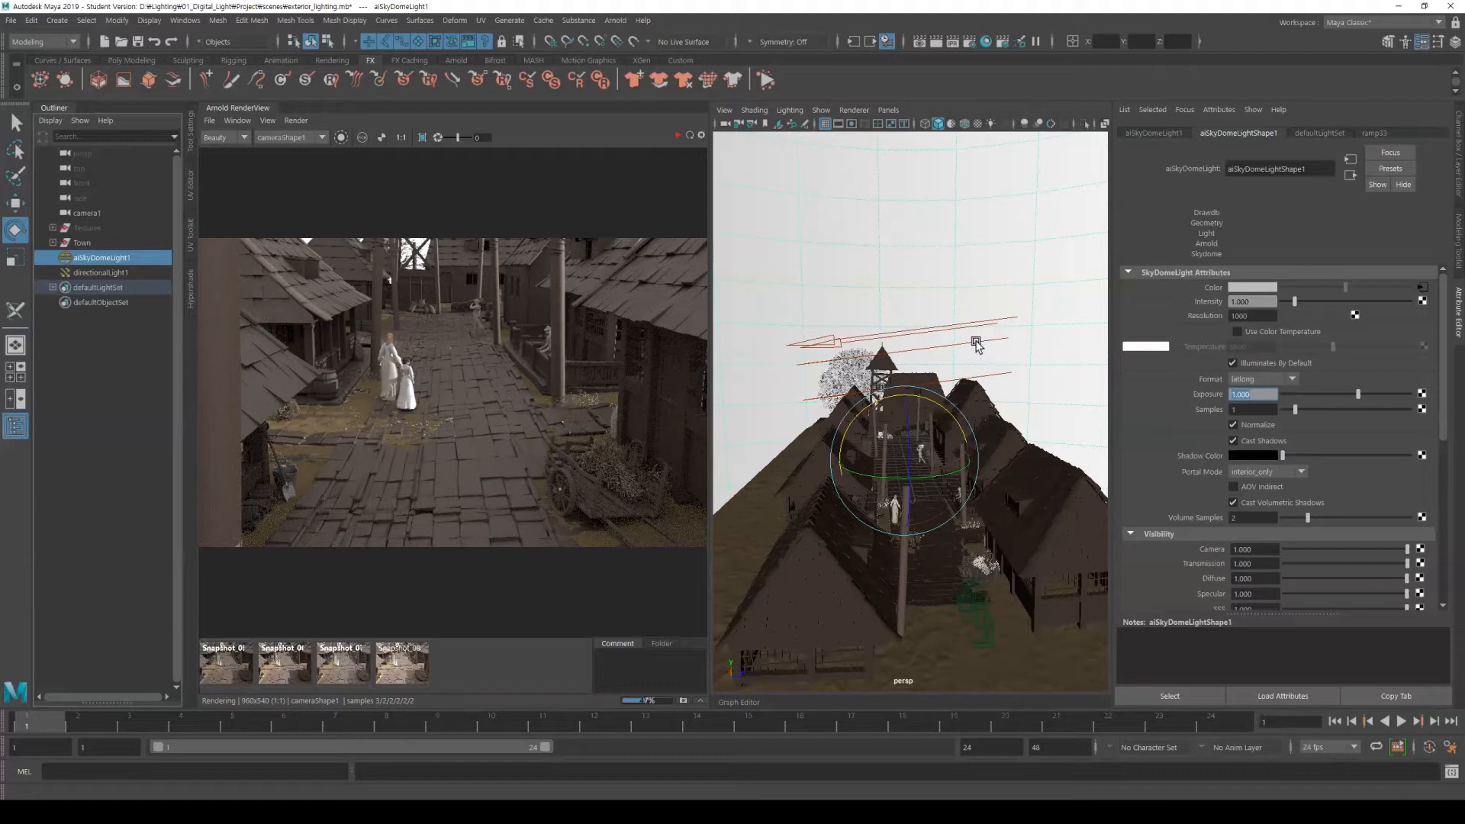
# Rotate the directional light about -10° around X and re-render the camera view
pyautogui.click(924, 351)
pyautogui.click(923, 351)
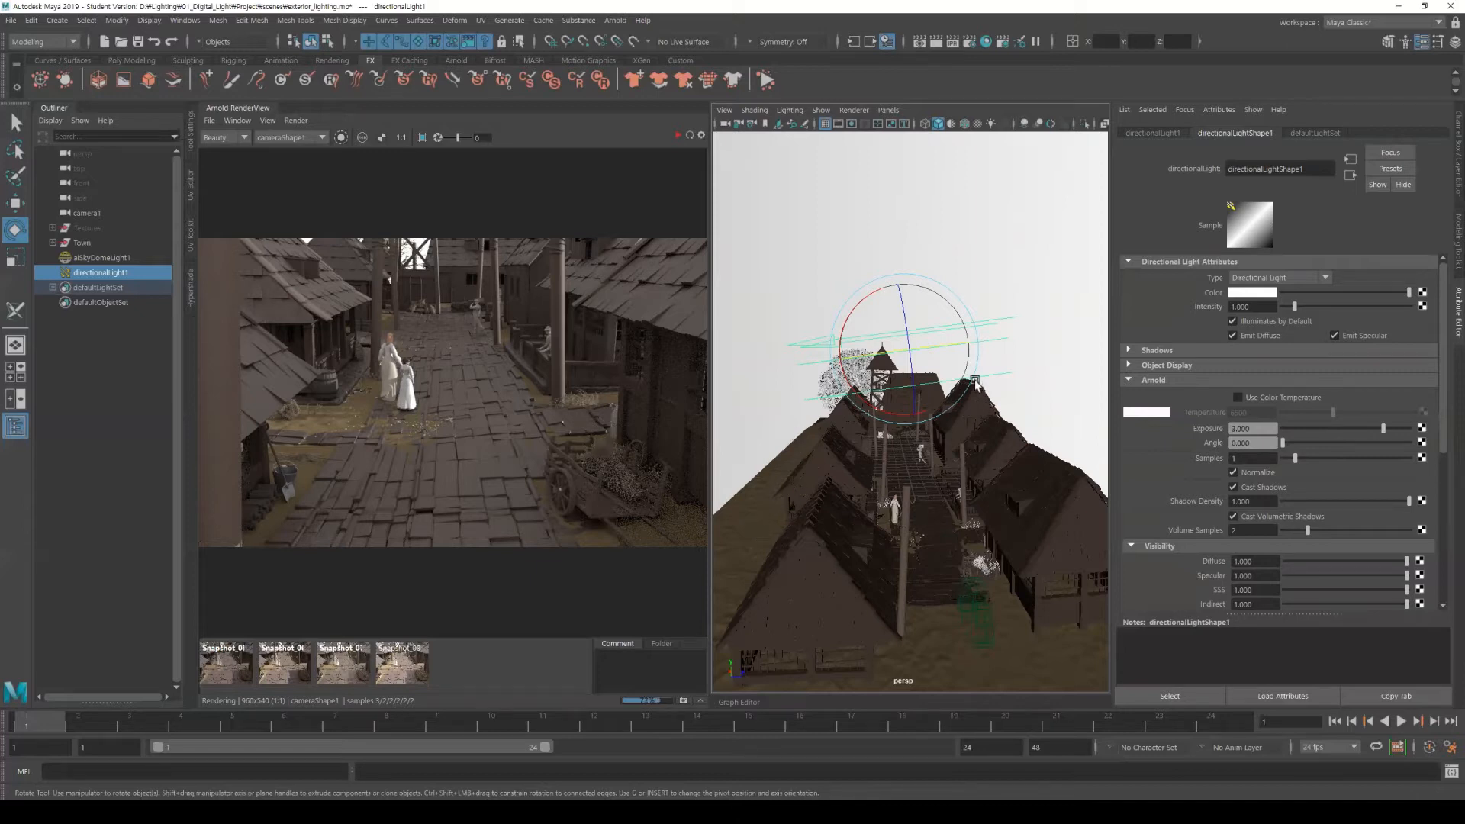
pyautogui.moveTo(899, 490)
pyautogui.keyDown('alt'); pyautogui.mouseDown()
pyautogui.moveTo(940, 494)
pyautogui.moveTo(943, 480)
pyautogui.moveTo(855, 480)
pyautogui.moveTo(897, 464)
pyautogui.mouseUp(); pyautogui.keyUp('alt')
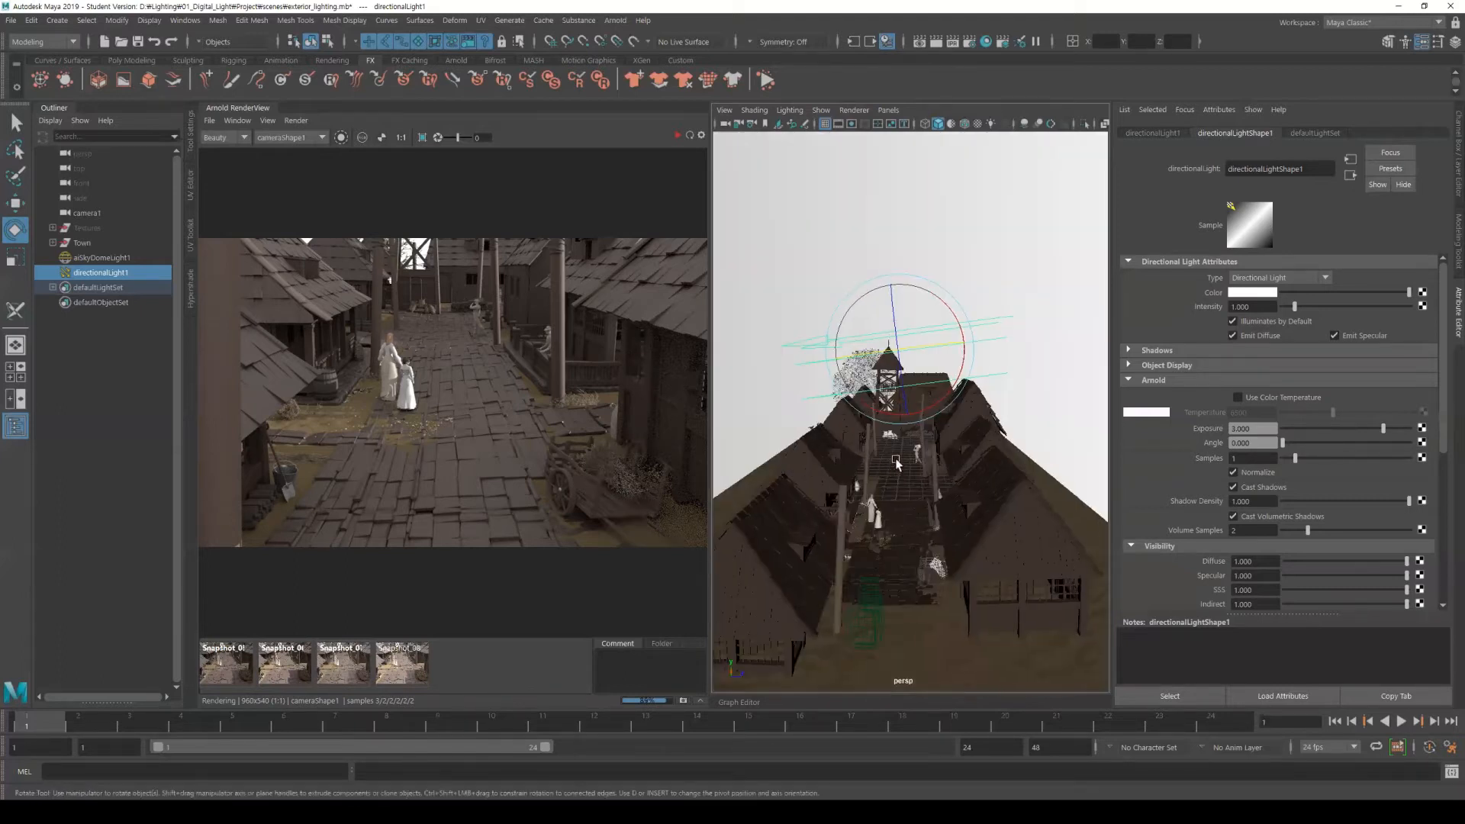
pyautogui.moveTo(959, 316); pyautogui.dragTo(958, 307)
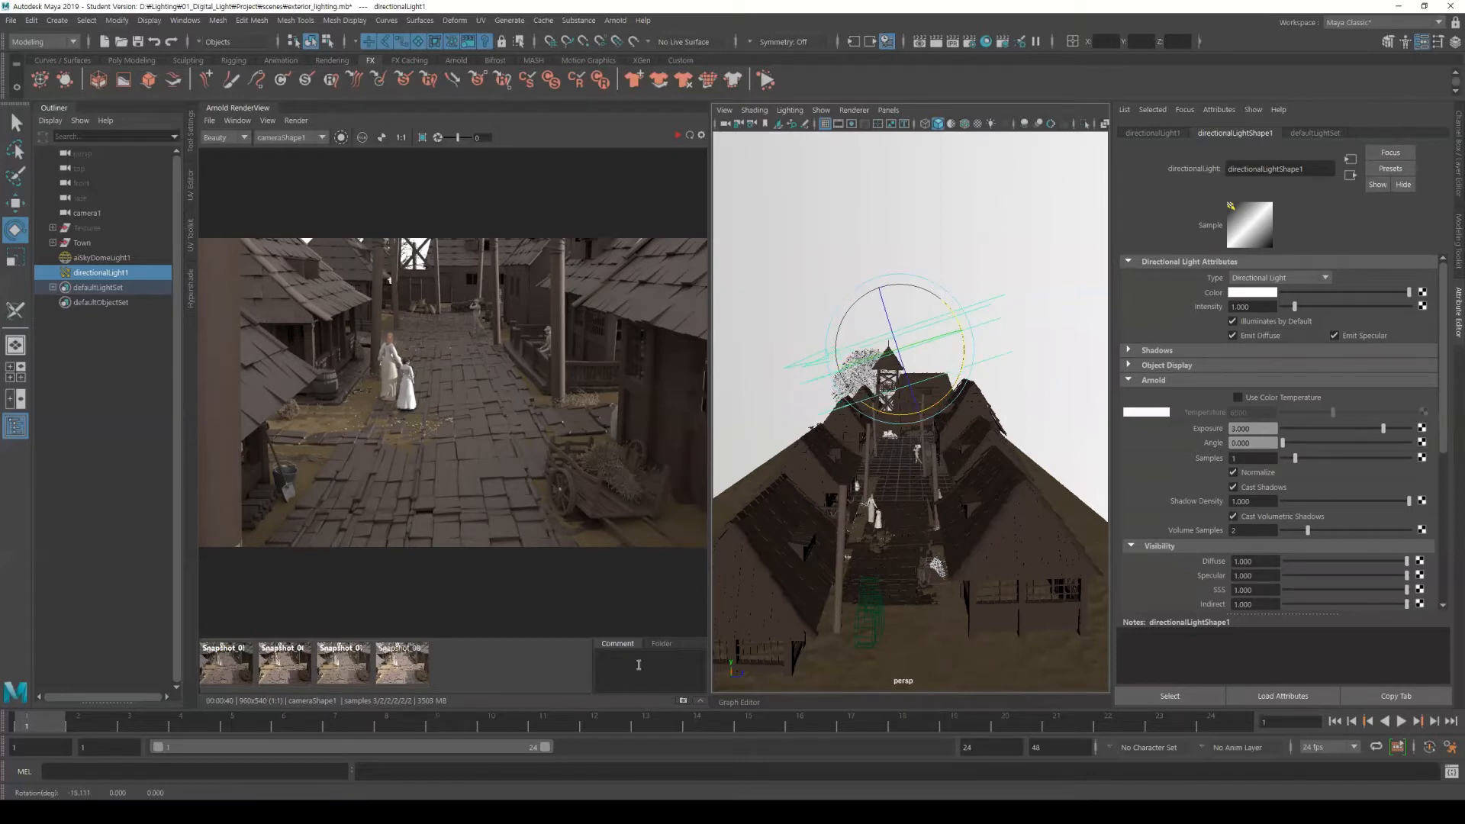
pyautogui.click(689, 136)
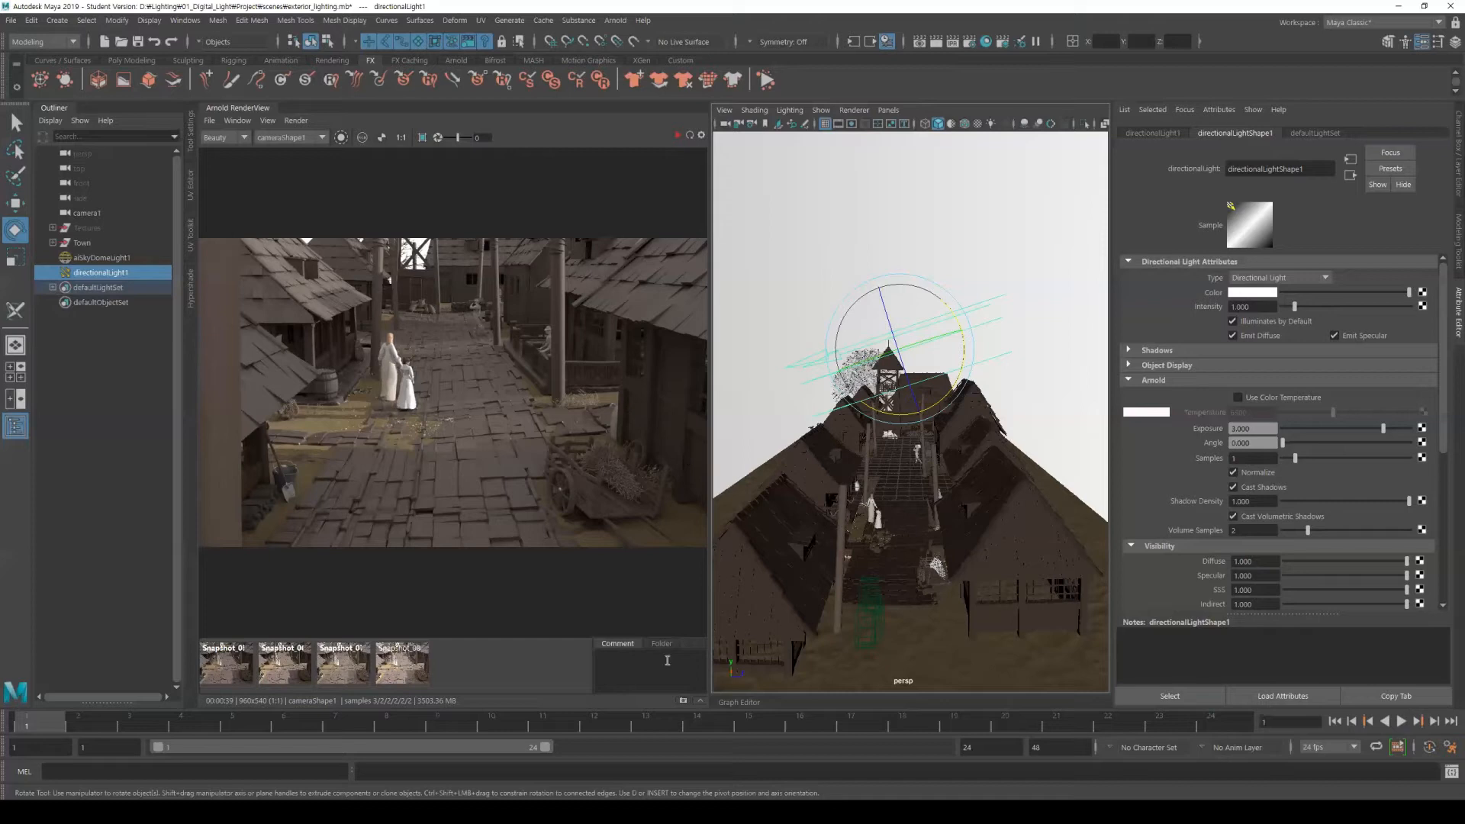
# Store the new render as a snapshot and compare it in turn with the first three stored snapshots
pyautogui.click(683, 699)
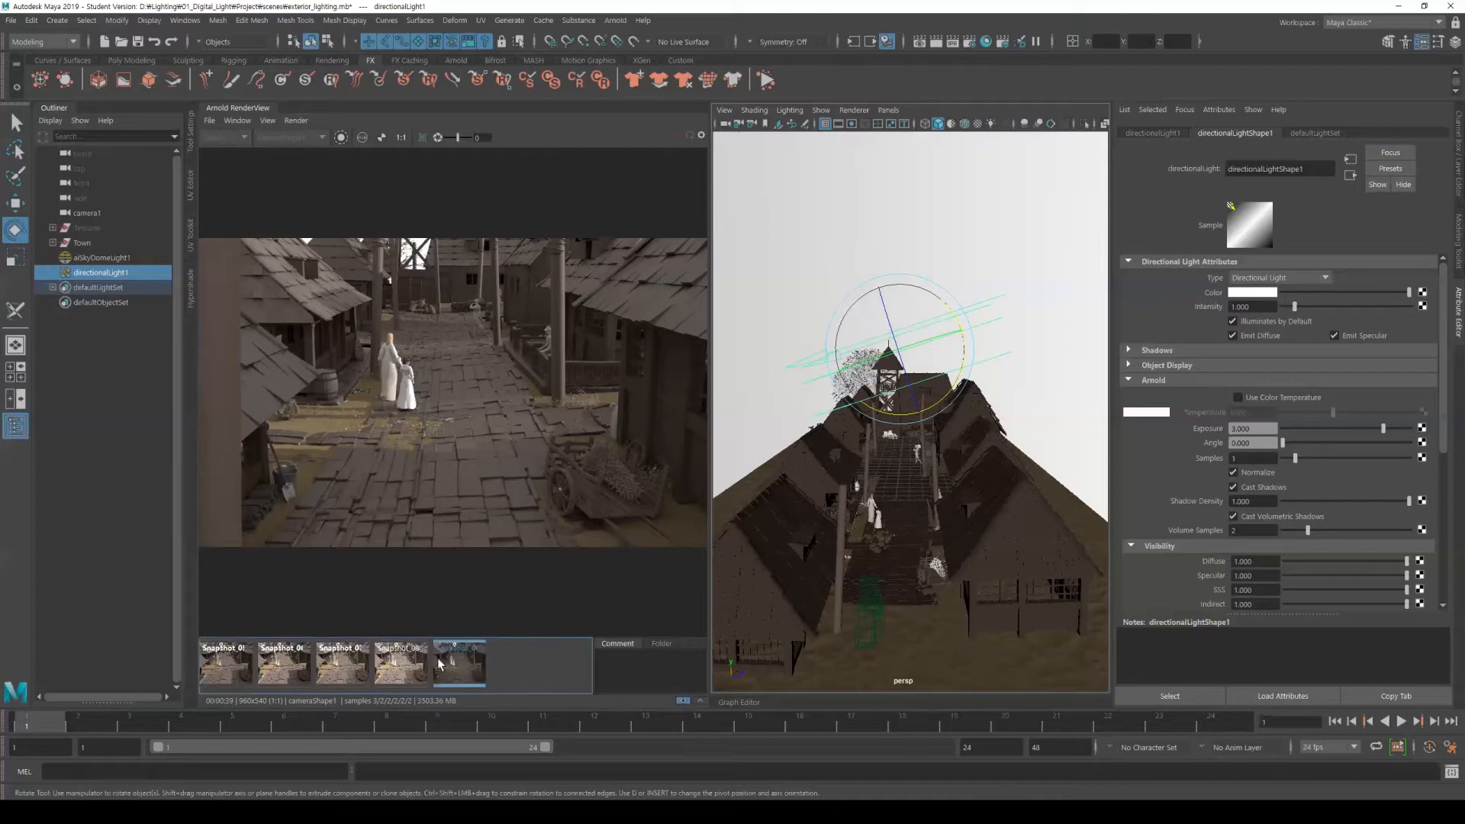
pyautogui.click(222, 675)
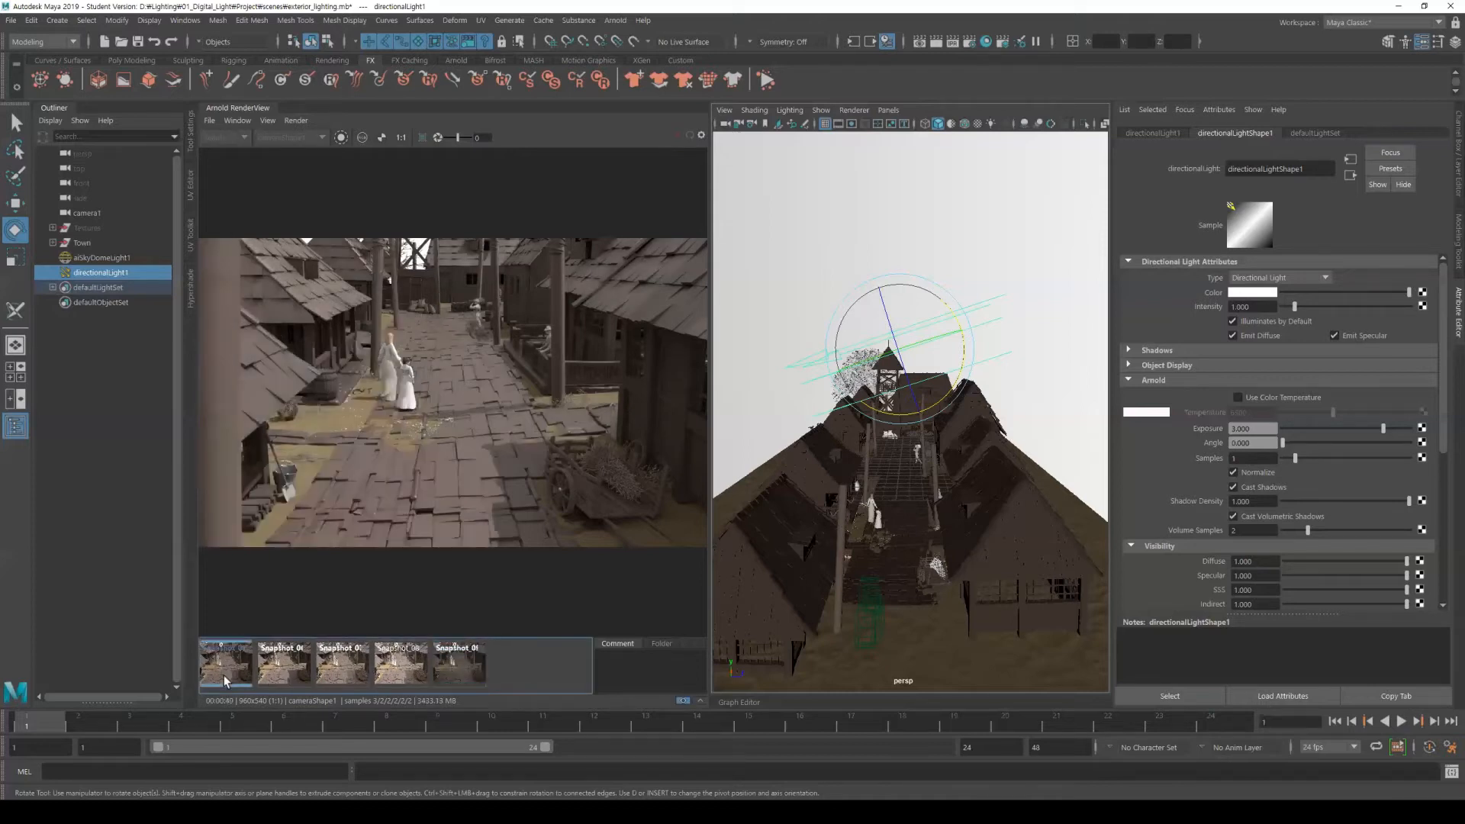
pyautogui.click(454, 669)
pyautogui.click(460, 667)
pyautogui.click(231, 670)
pyautogui.click(460, 669)
pyautogui.click(231, 671)
pyautogui.click(451, 666)
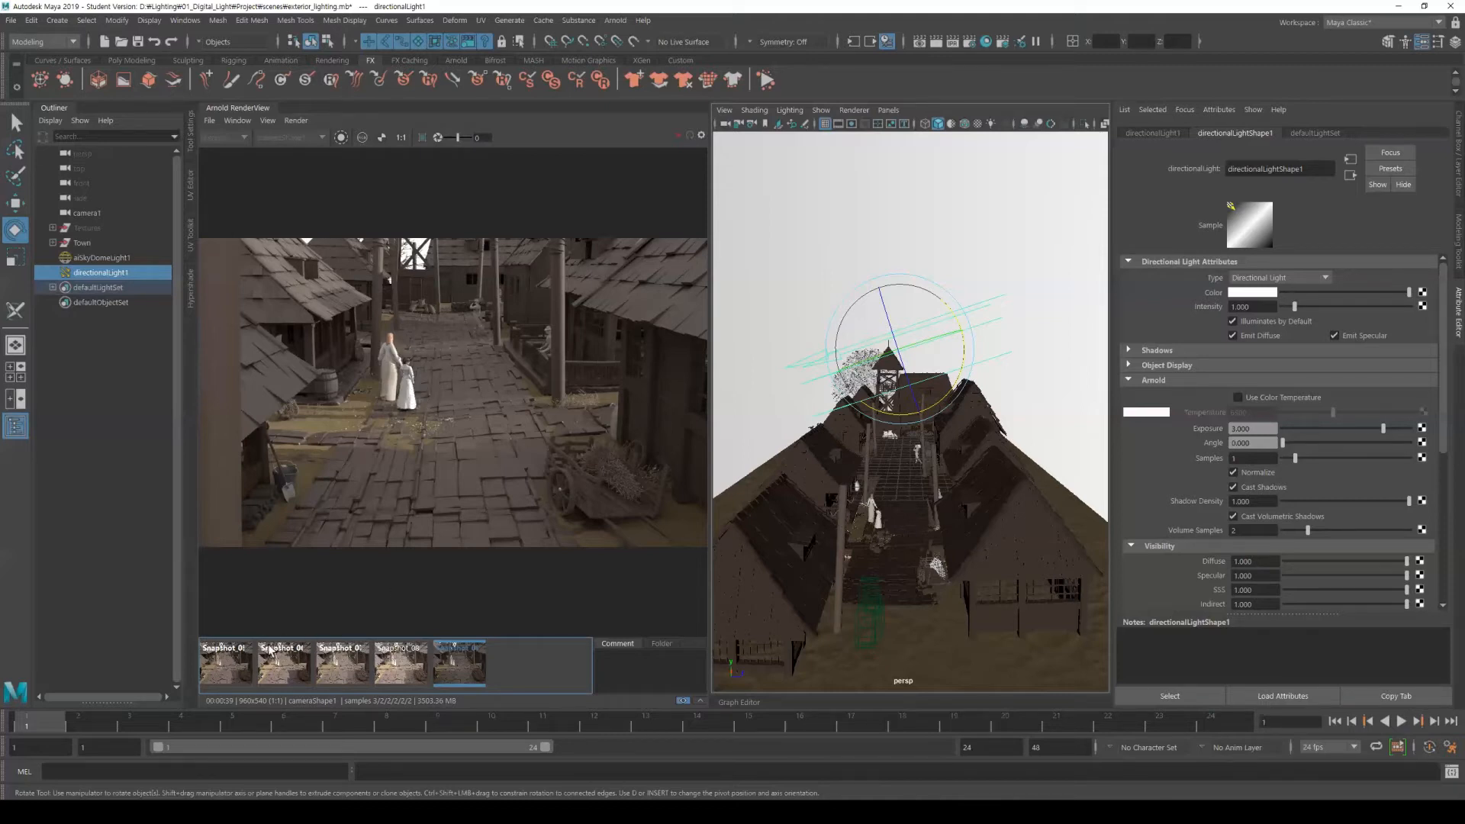
pyautogui.click(240, 664)
pyautogui.click(457, 671)
pyautogui.click(293, 671)
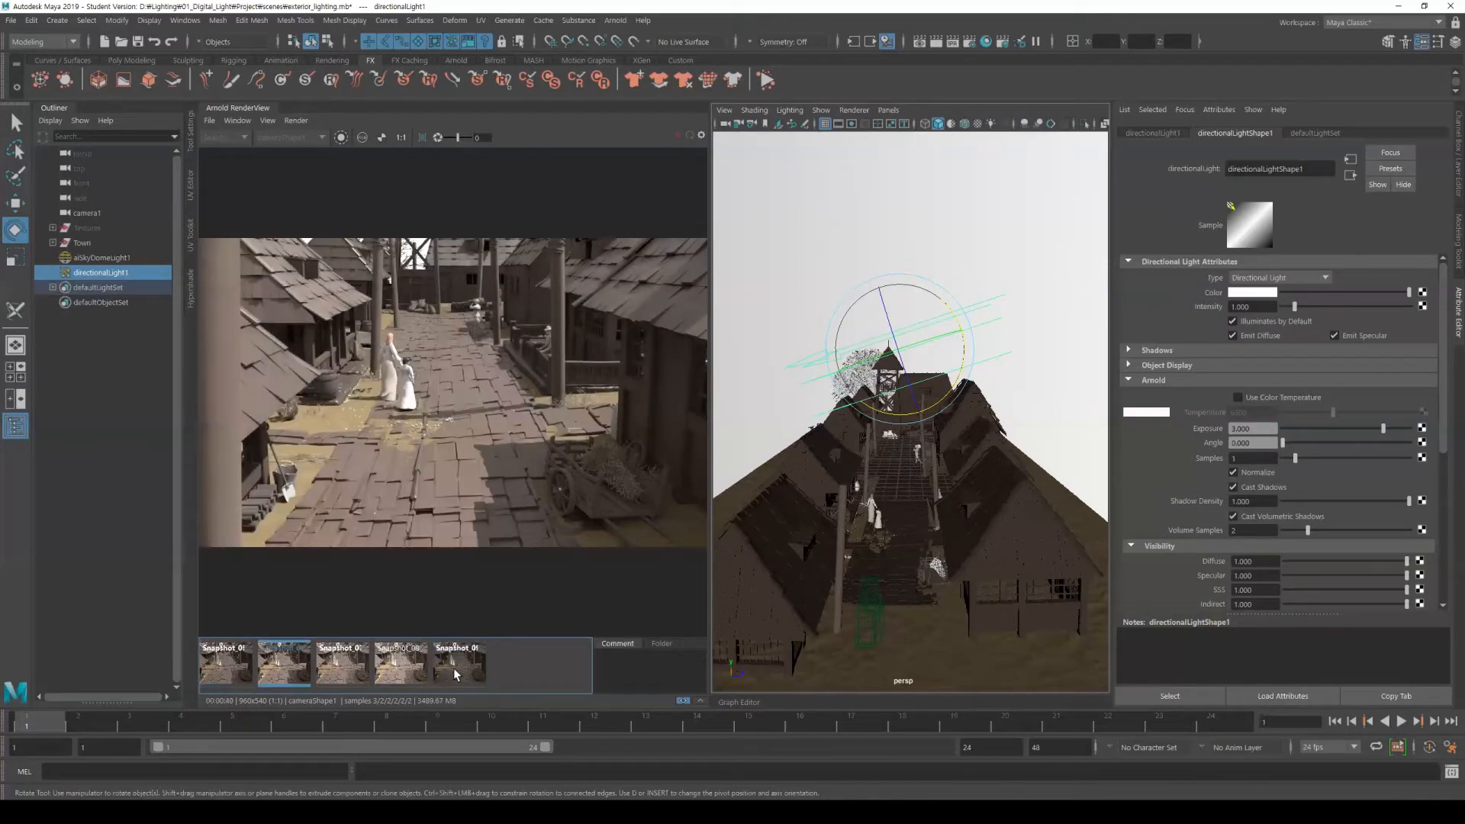
pyautogui.click(347, 670)
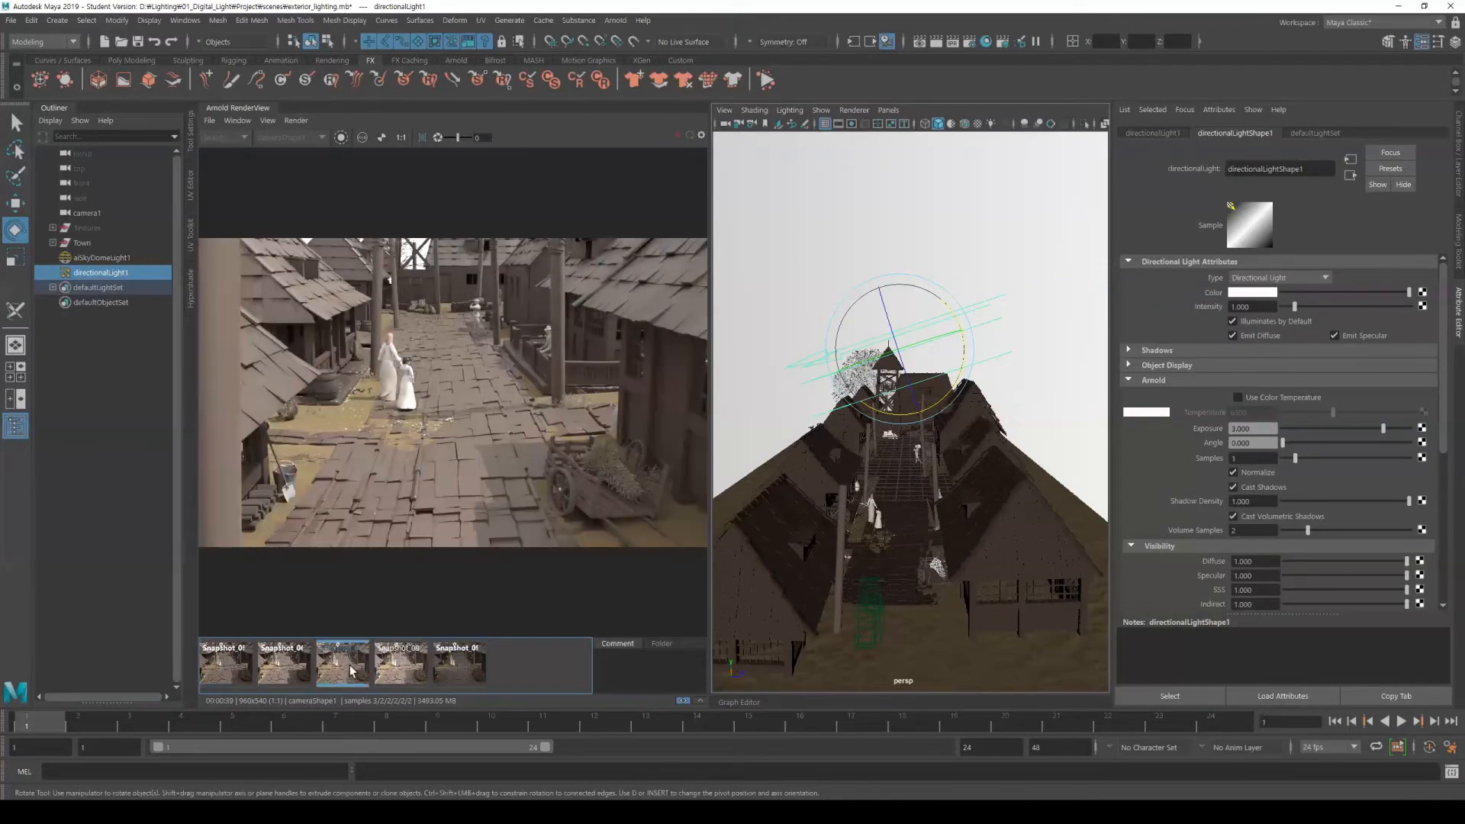
pyautogui.click(455, 671)
pyautogui.click(348, 671)
pyautogui.click(454, 672)
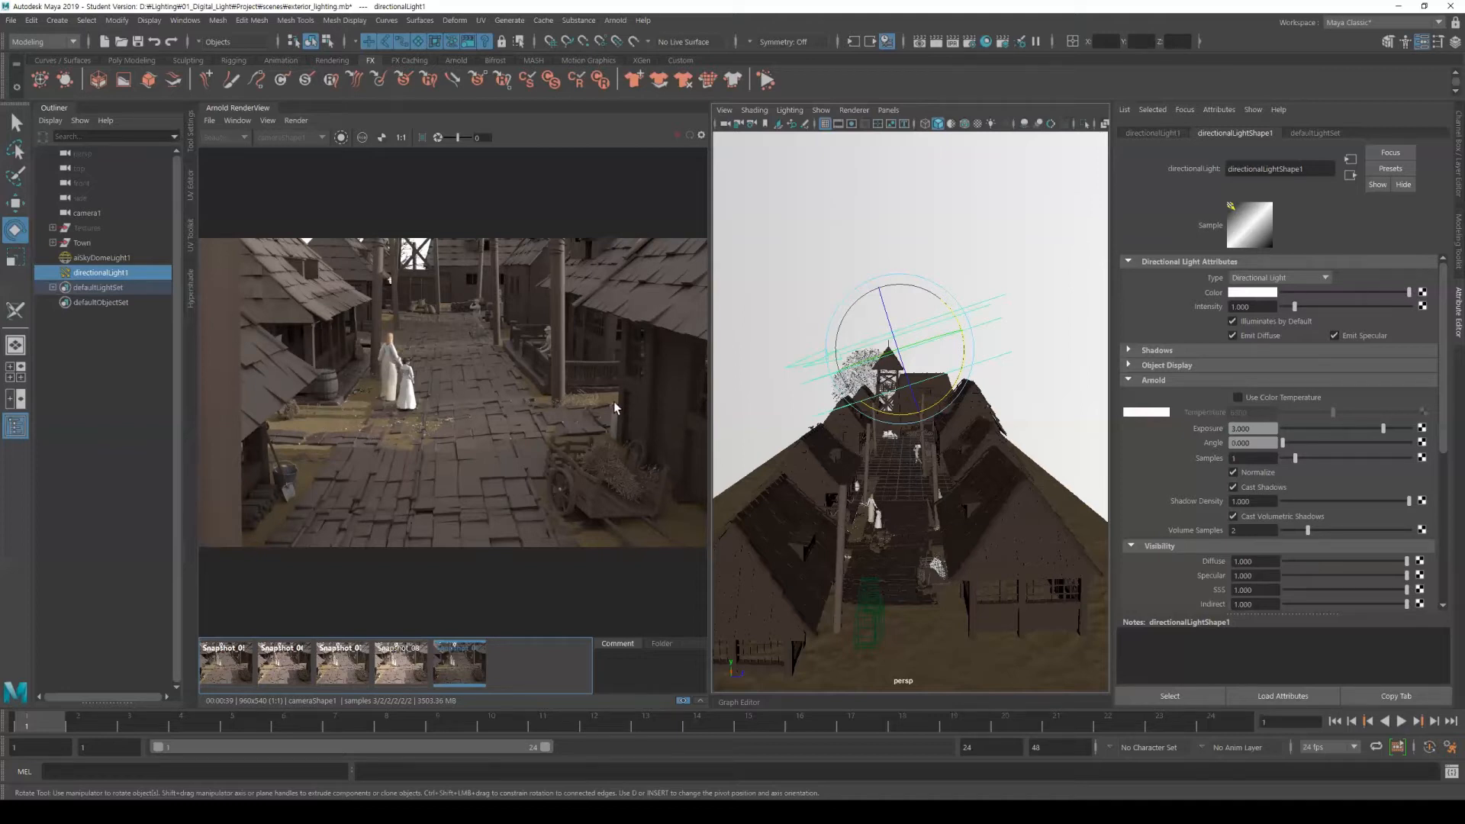
# Set the sky dome light's exposure to 0 and re-render the camera view
pyautogui.click(107, 254)
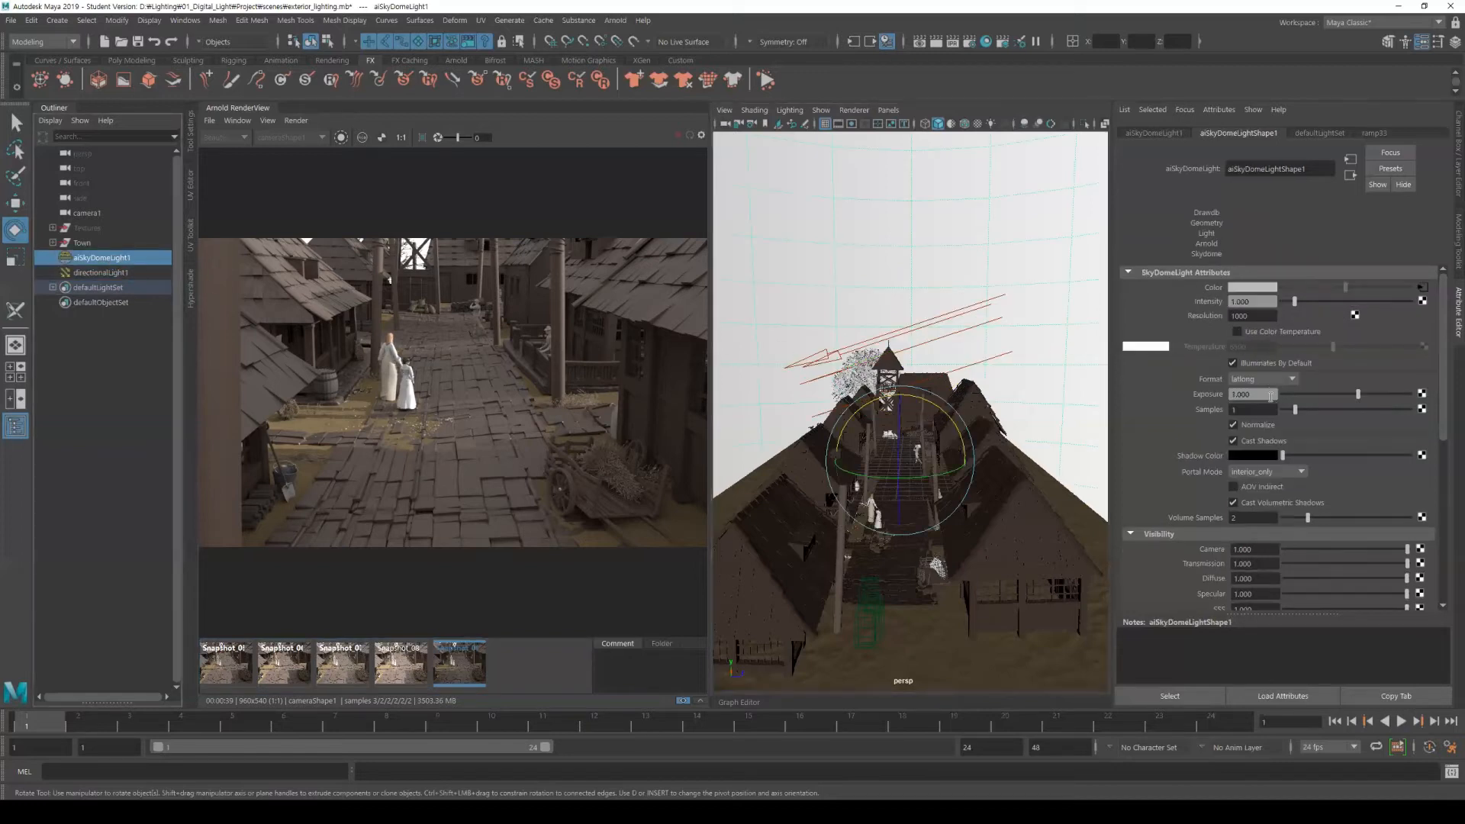
pyautogui.click(1270, 396)
pyautogui.write('0')
pyautogui.press('Return')
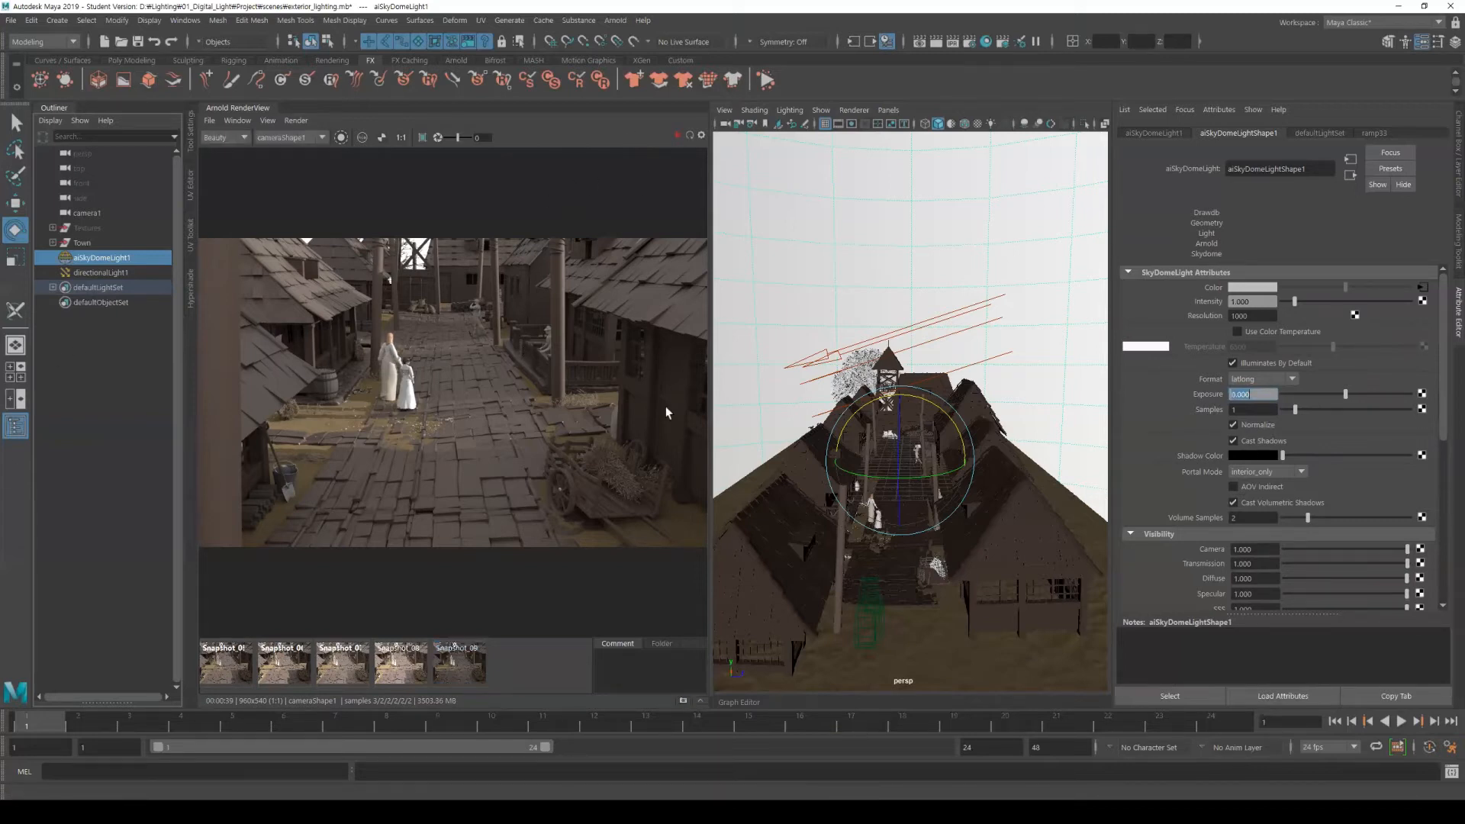
pyautogui.click(689, 135)
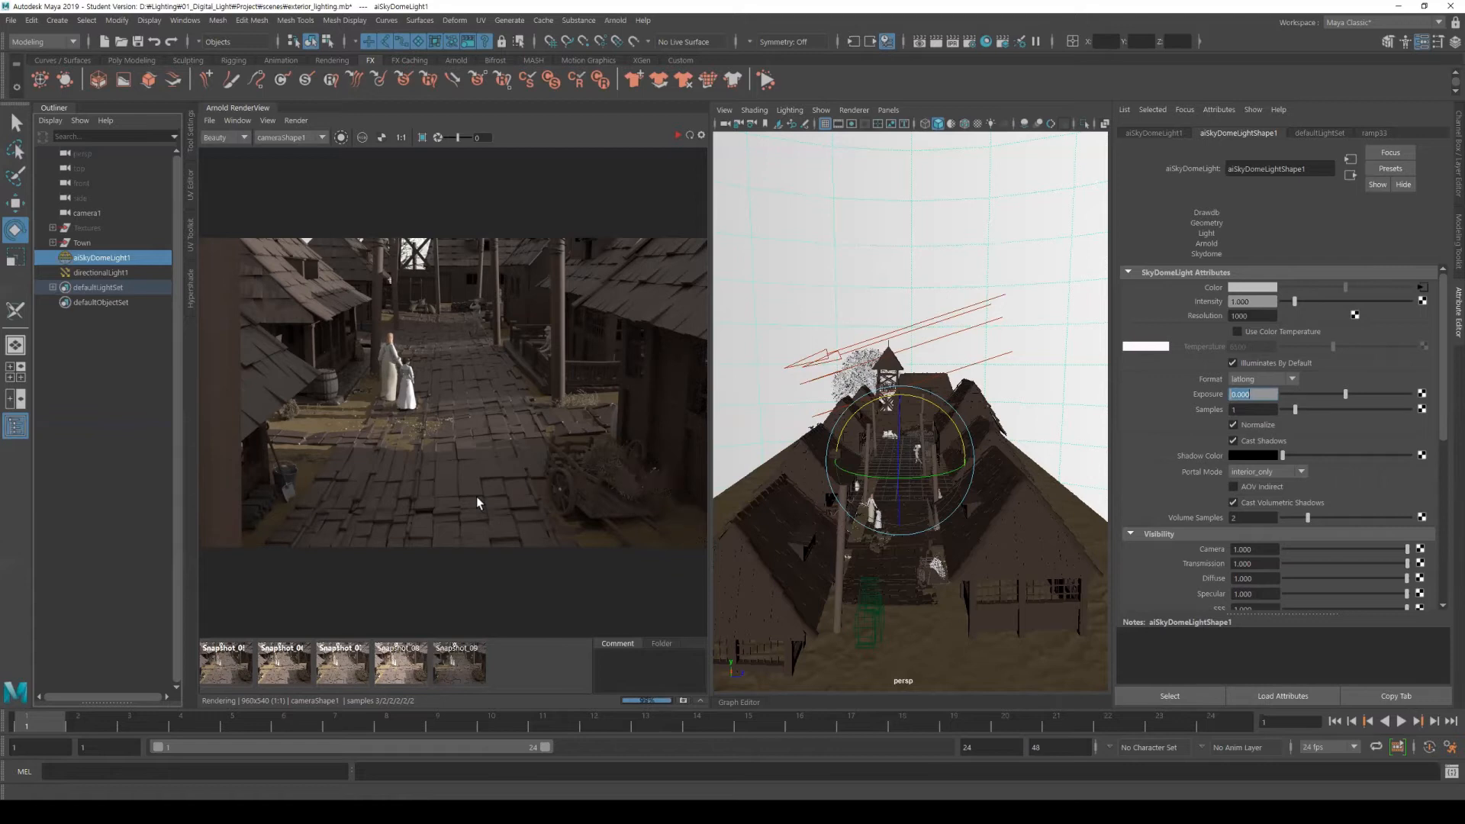
# Store the darker render as a snapshot and compare it with the snapshot taken just before it
pyautogui.click(683, 701)
pyautogui.click(462, 662)
pyautogui.click(510, 663)
pyautogui.click(471, 663)
pyautogui.click(519, 668)
pyautogui.click(454, 664)
pyautogui.click(501, 664)
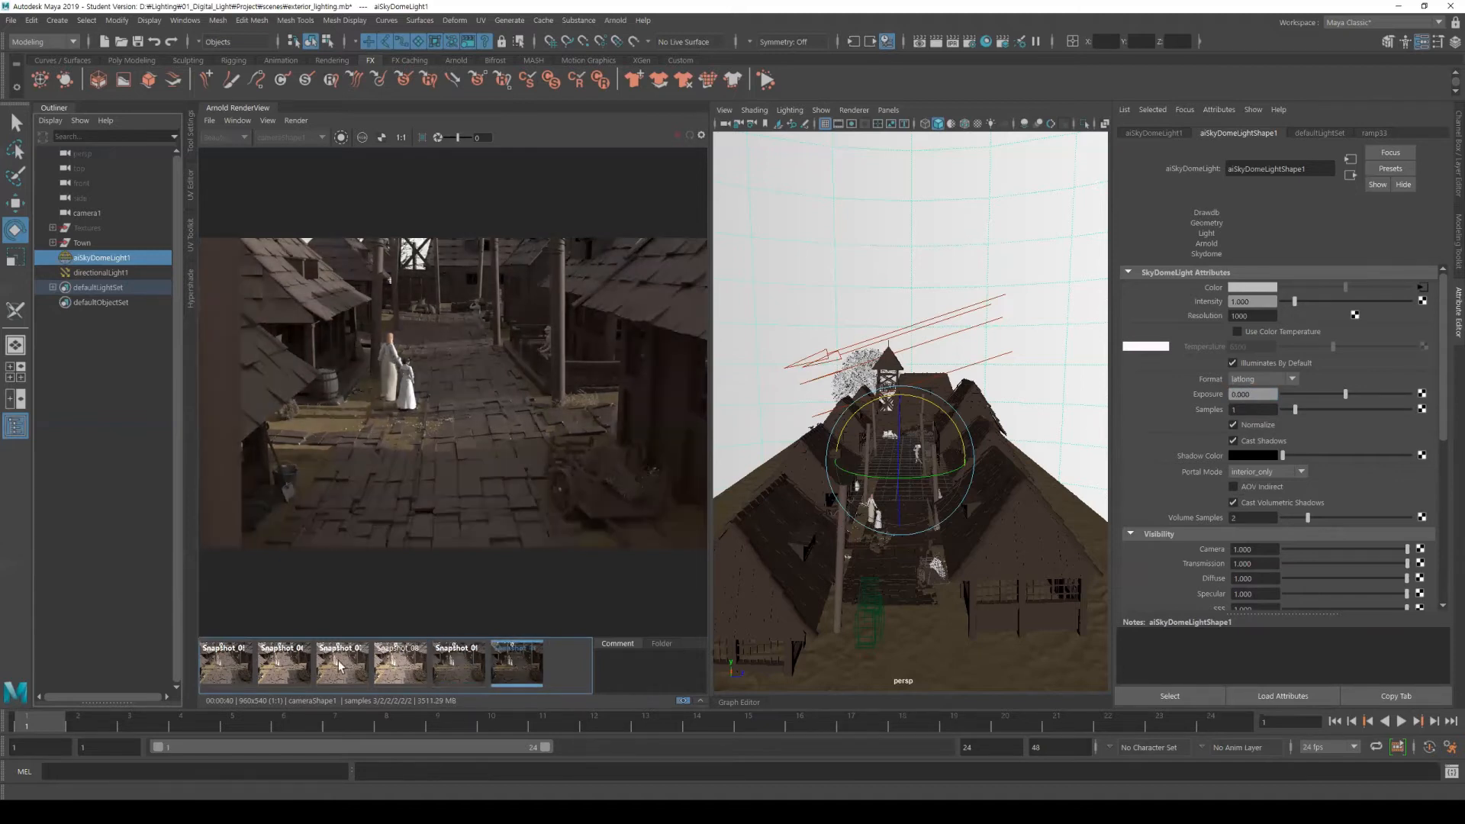
# Compare the newest snapshot in turn with the first, second and third stored snapshots
pyautogui.click(282, 676)
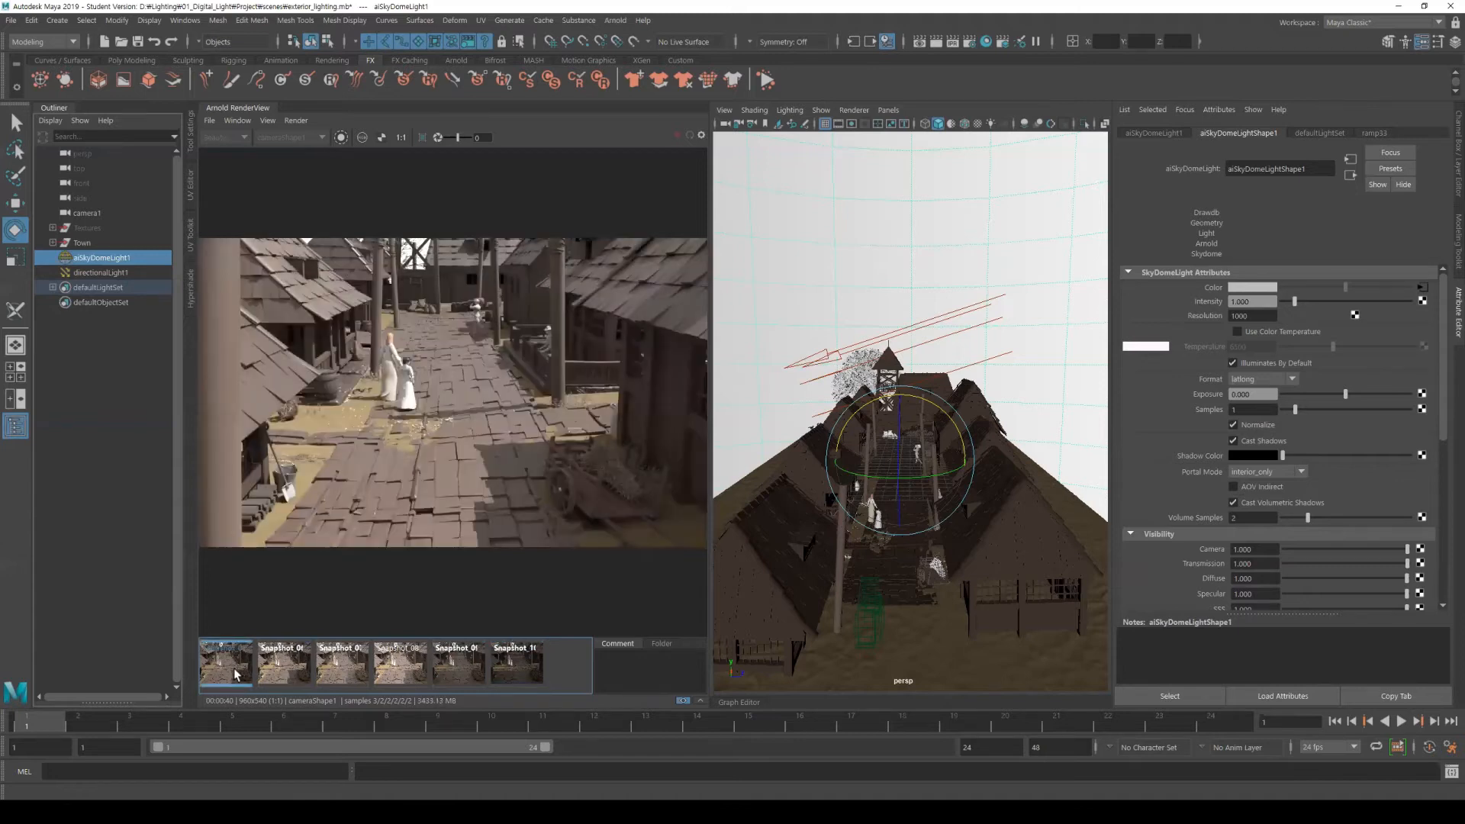
pyautogui.click(249, 677)
pyautogui.click(516, 678)
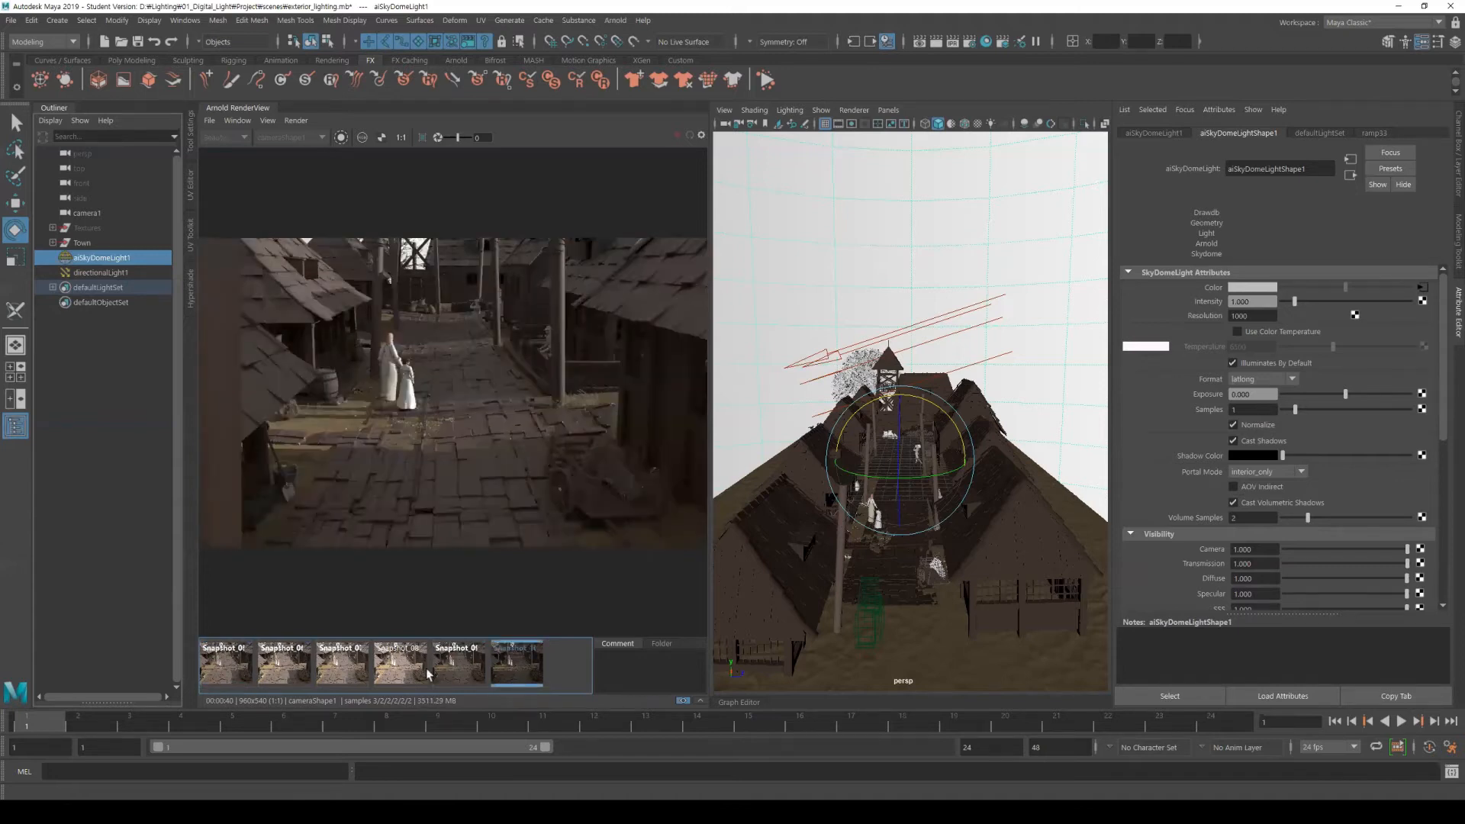
pyautogui.click(246, 674)
pyautogui.click(507, 673)
pyautogui.click(238, 675)
pyautogui.click(525, 673)
pyautogui.click(284, 672)
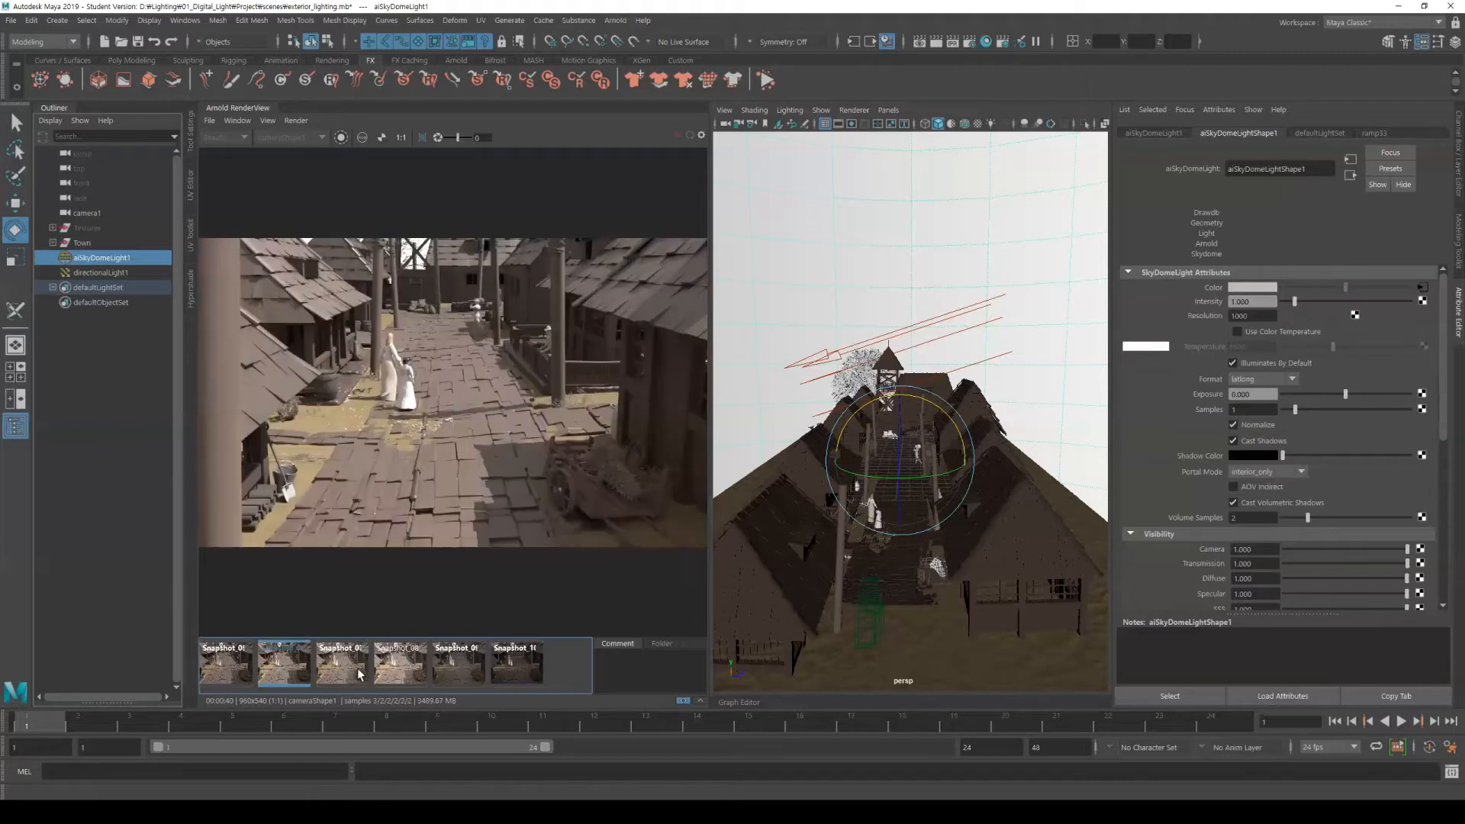
pyautogui.click(522, 671)
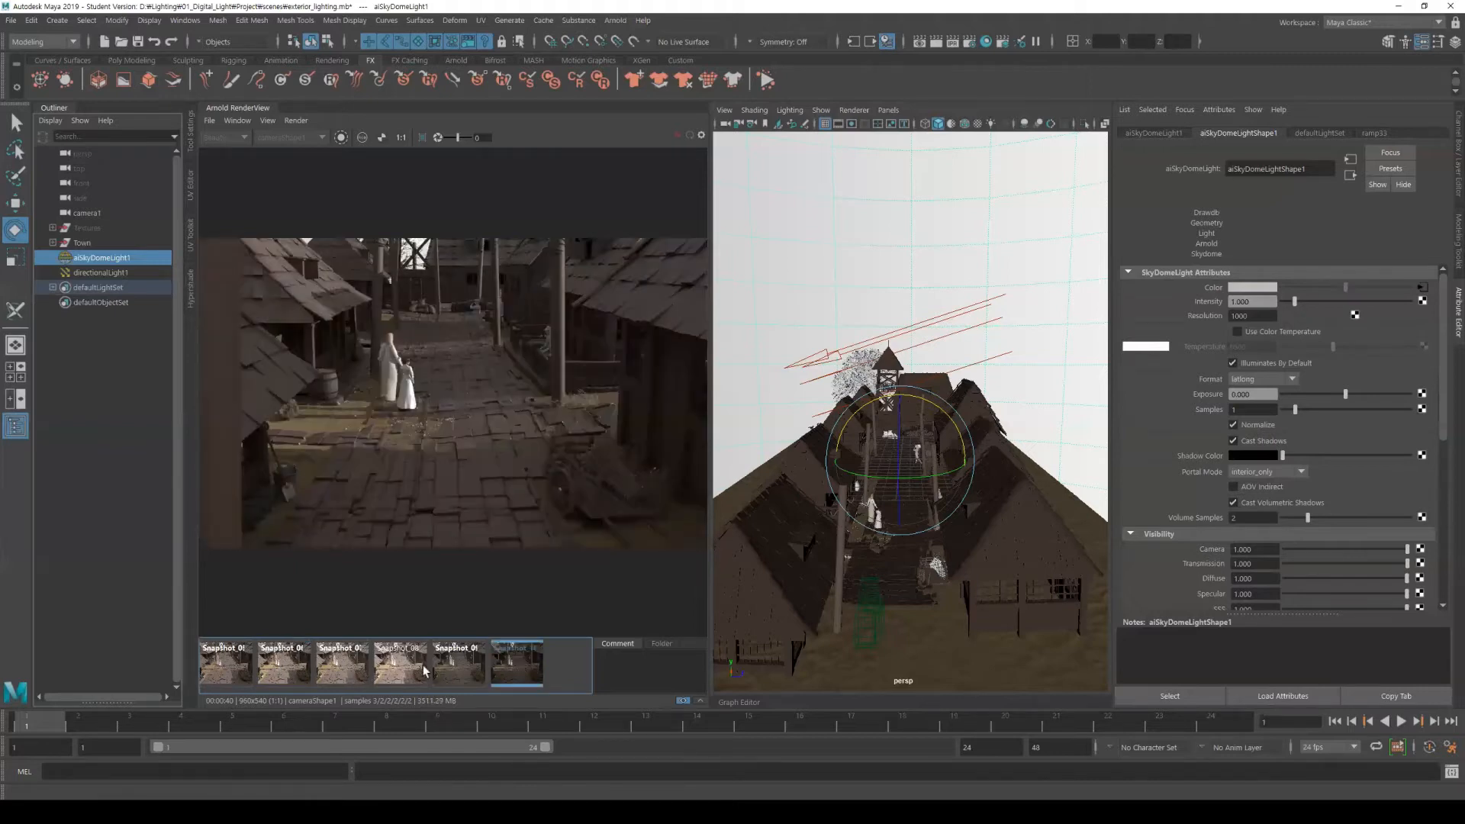
pyautogui.click(287, 669)
pyautogui.click(517, 667)
pyautogui.click(341, 663)
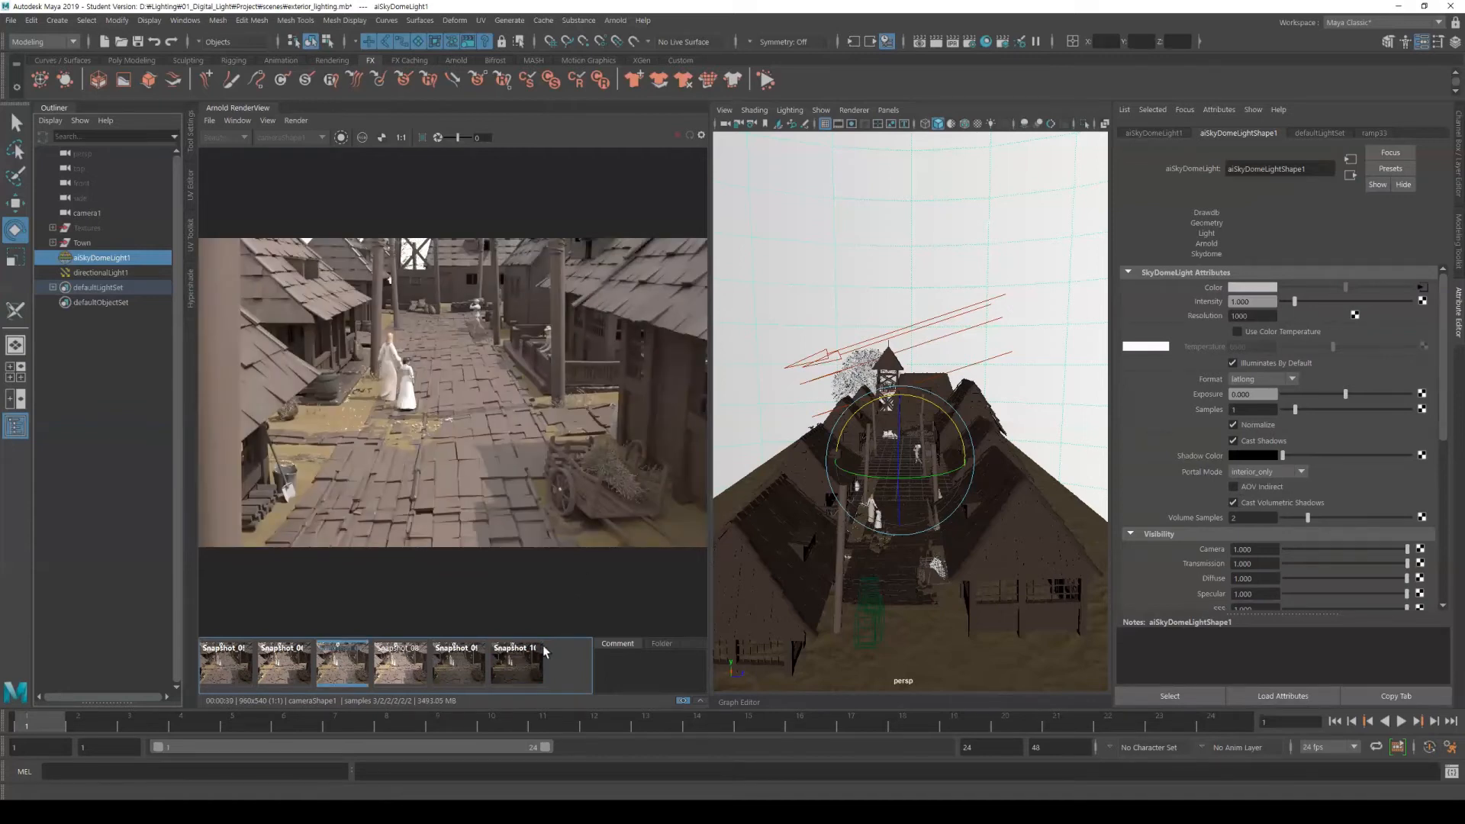
pyautogui.click(522, 671)
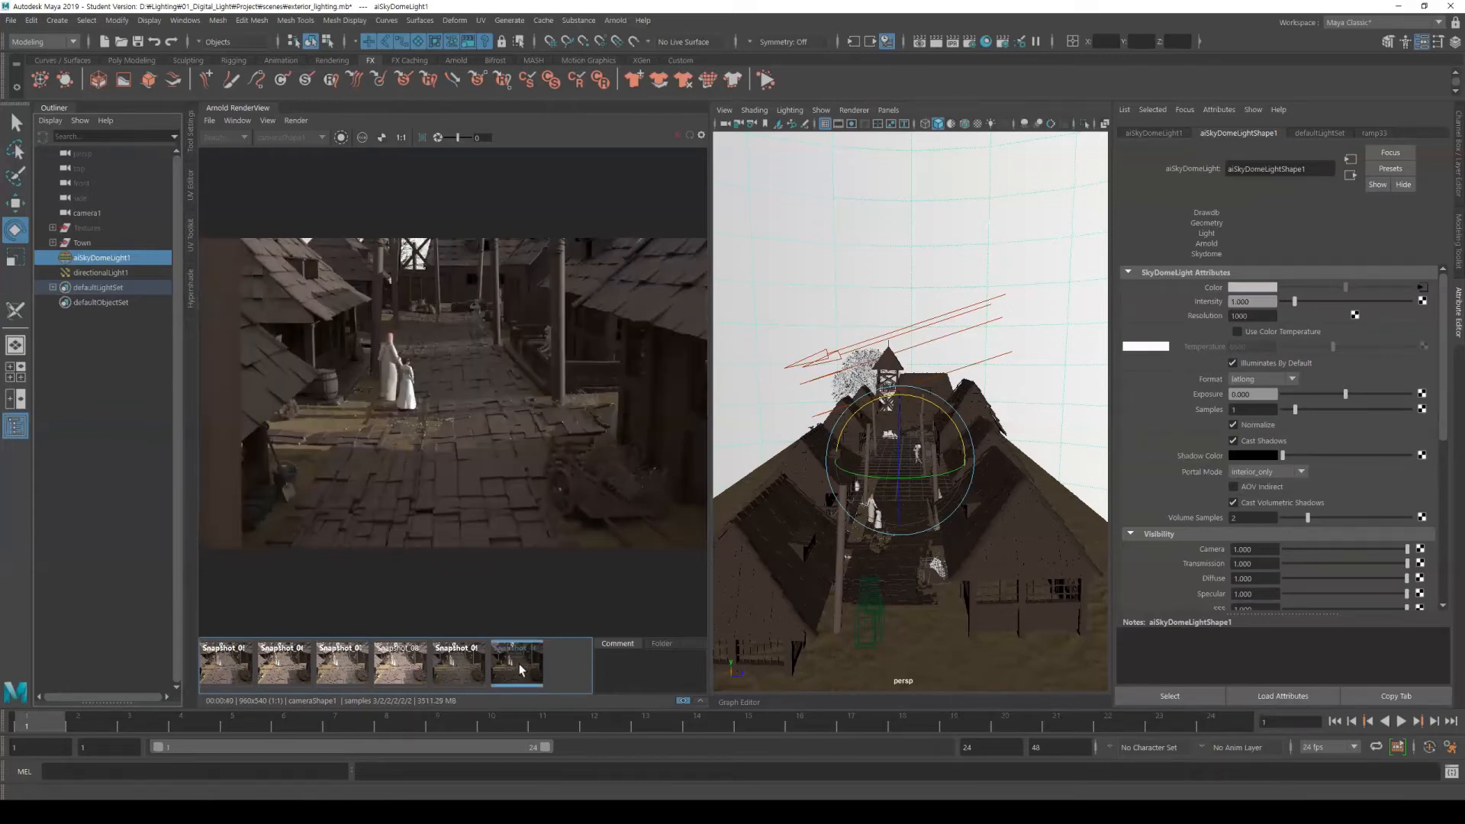
pyautogui.click(343, 667)
pyautogui.click(519, 671)
# Set the directional light's Arnold angle to 1, 2 and finally 3, re-rendering the camera view after each value
pyautogui.click(113, 272)
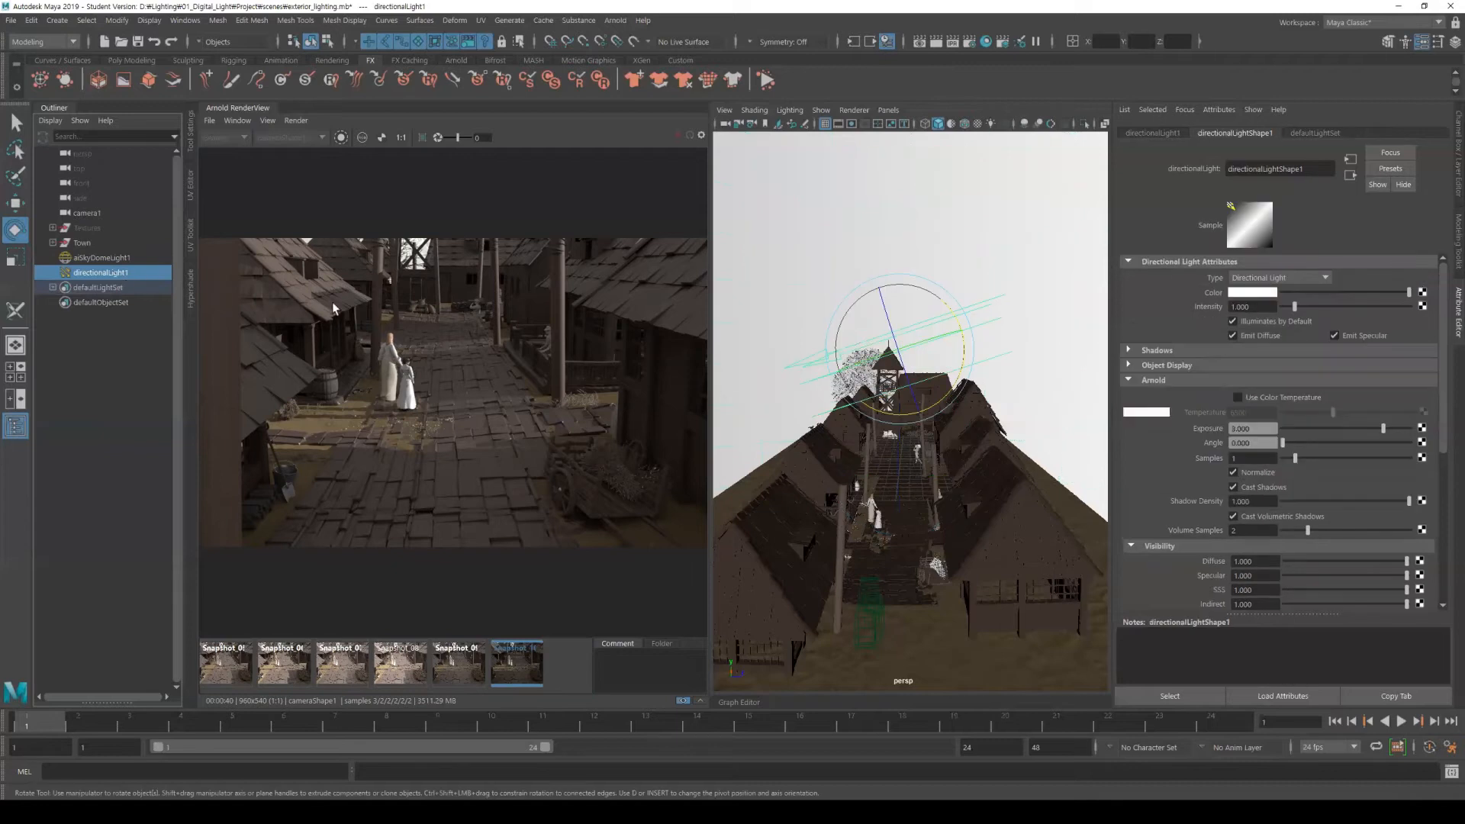
pyautogui.click(1263, 442)
pyautogui.write('1')
pyautogui.press('Return')
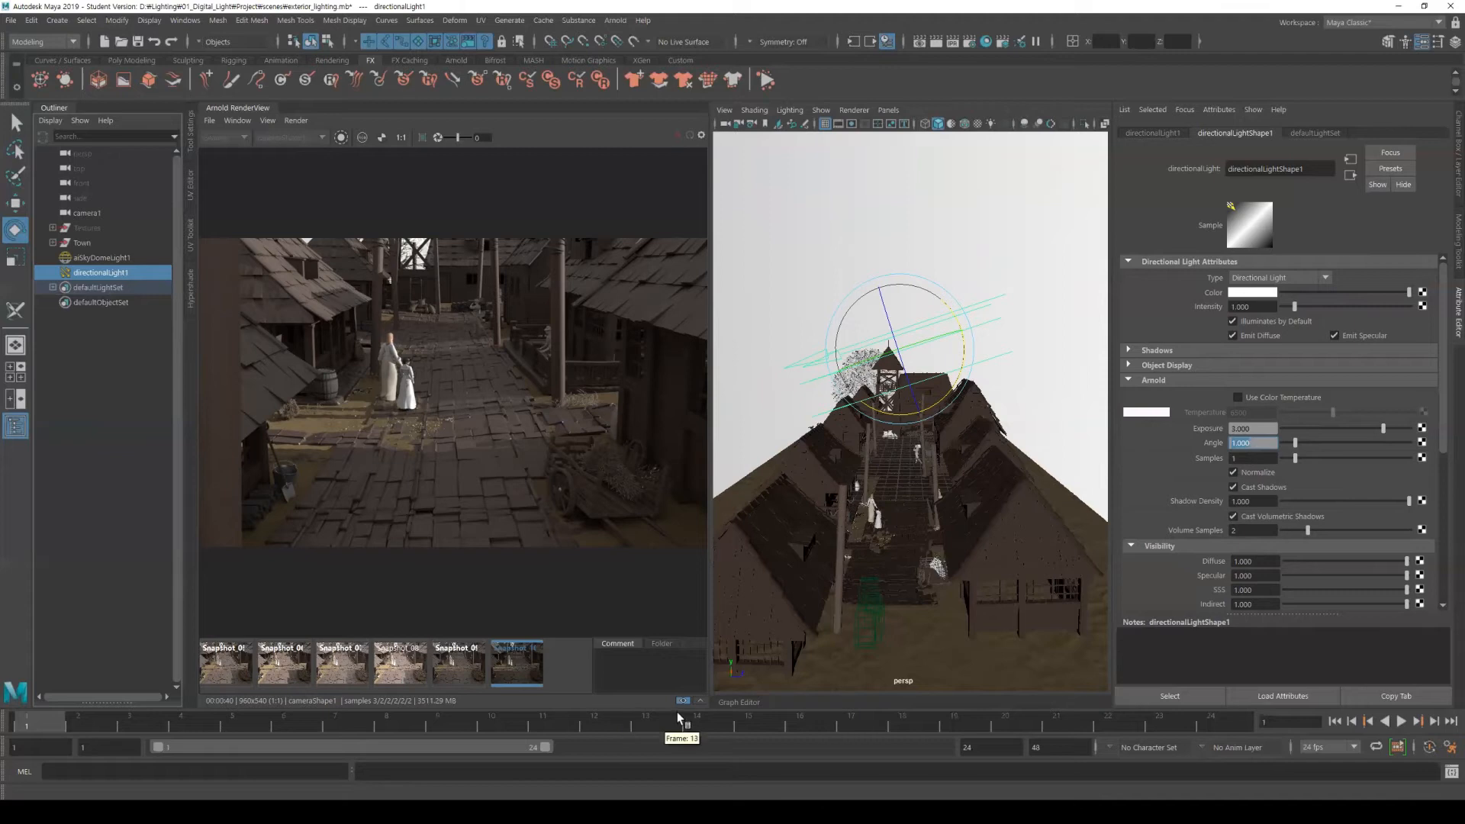
pyautogui.click(689, 135)
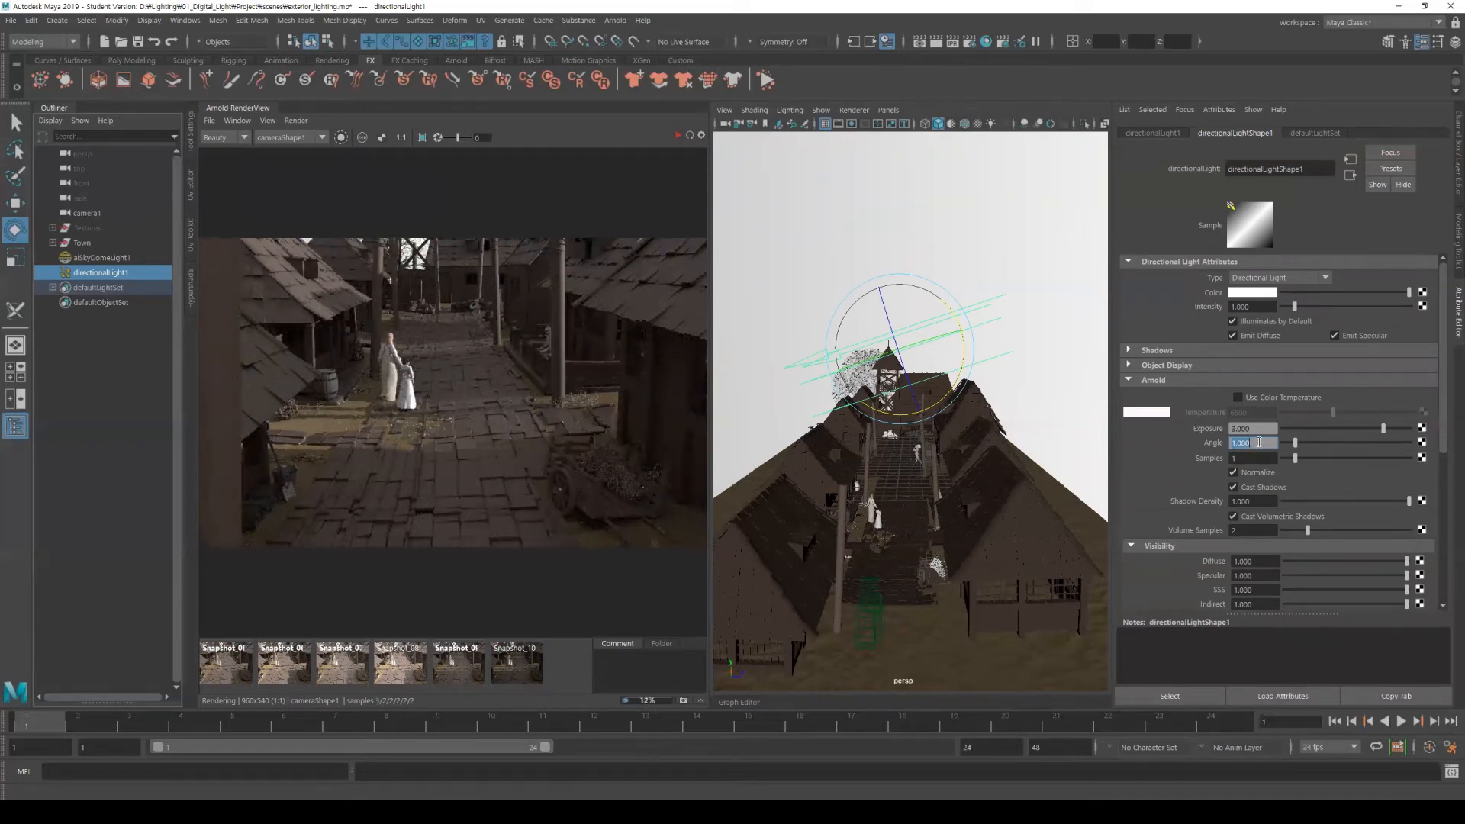
pyautogui.write('2')
pyautogui.press('Return')
pyautogui.click(690, 136)
pyautogui.write('3')
pyautogui.press('Return')
pyautogui.click(692, 136)
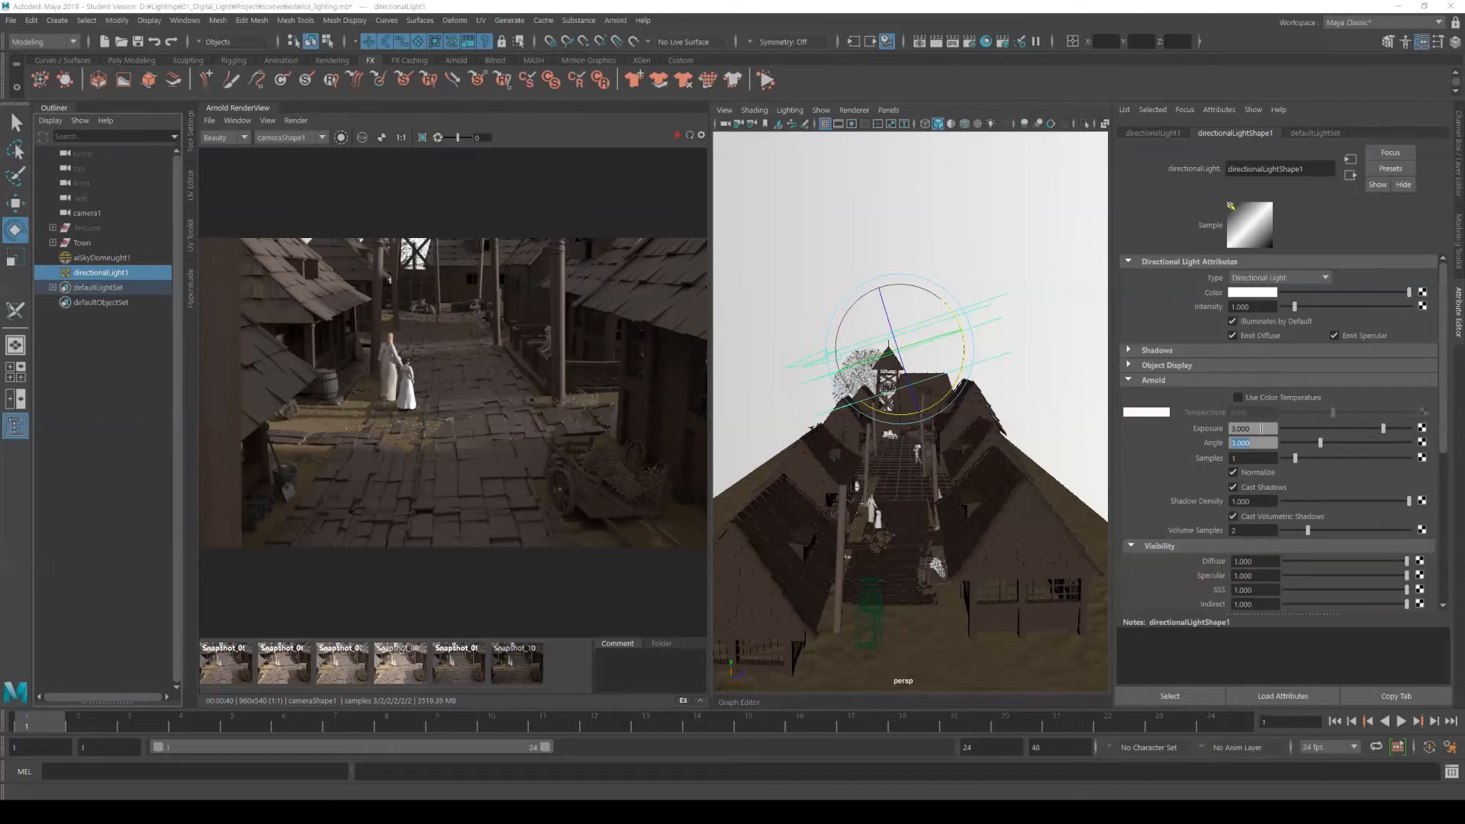
# Set the directional light's Arnold exposure to 1.5, re-render the camera view, and raise the exposure to 2
pyautogui.click(1261, 429)
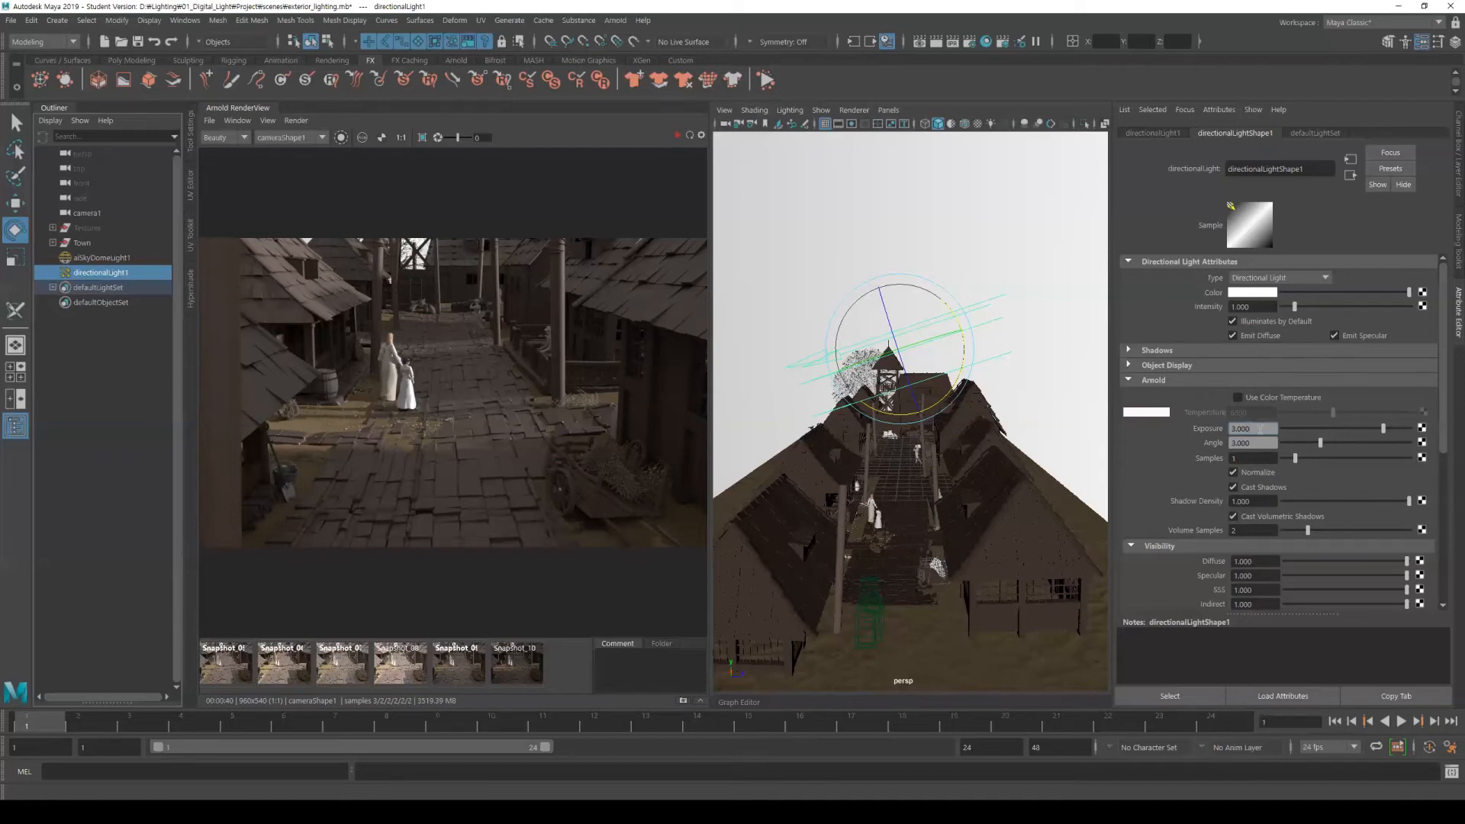
pyautogui.click(1255, 307)
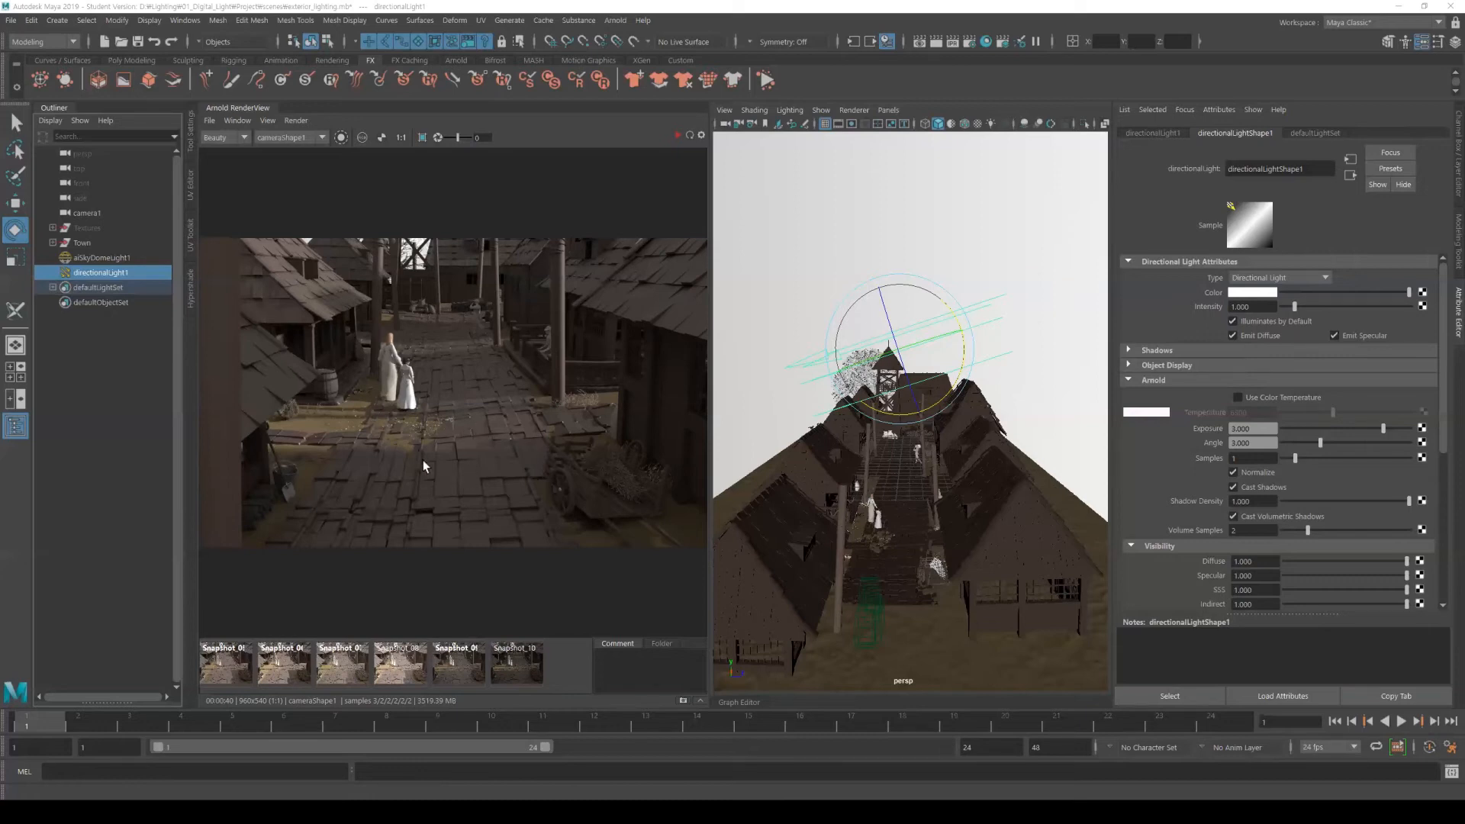
pyautogui.click(102, 273)
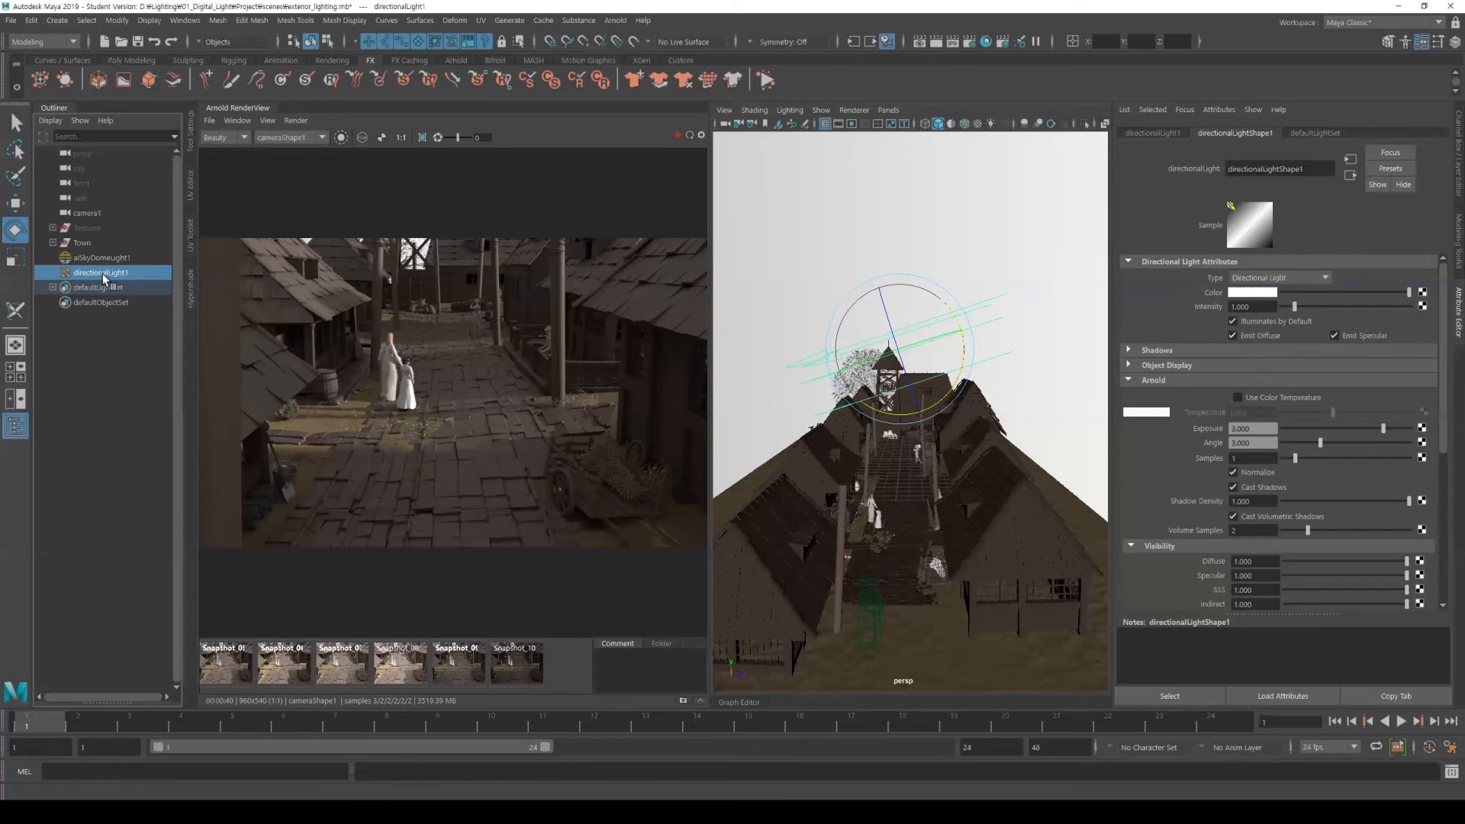
pyautogui.doubleClick(1261, 426)
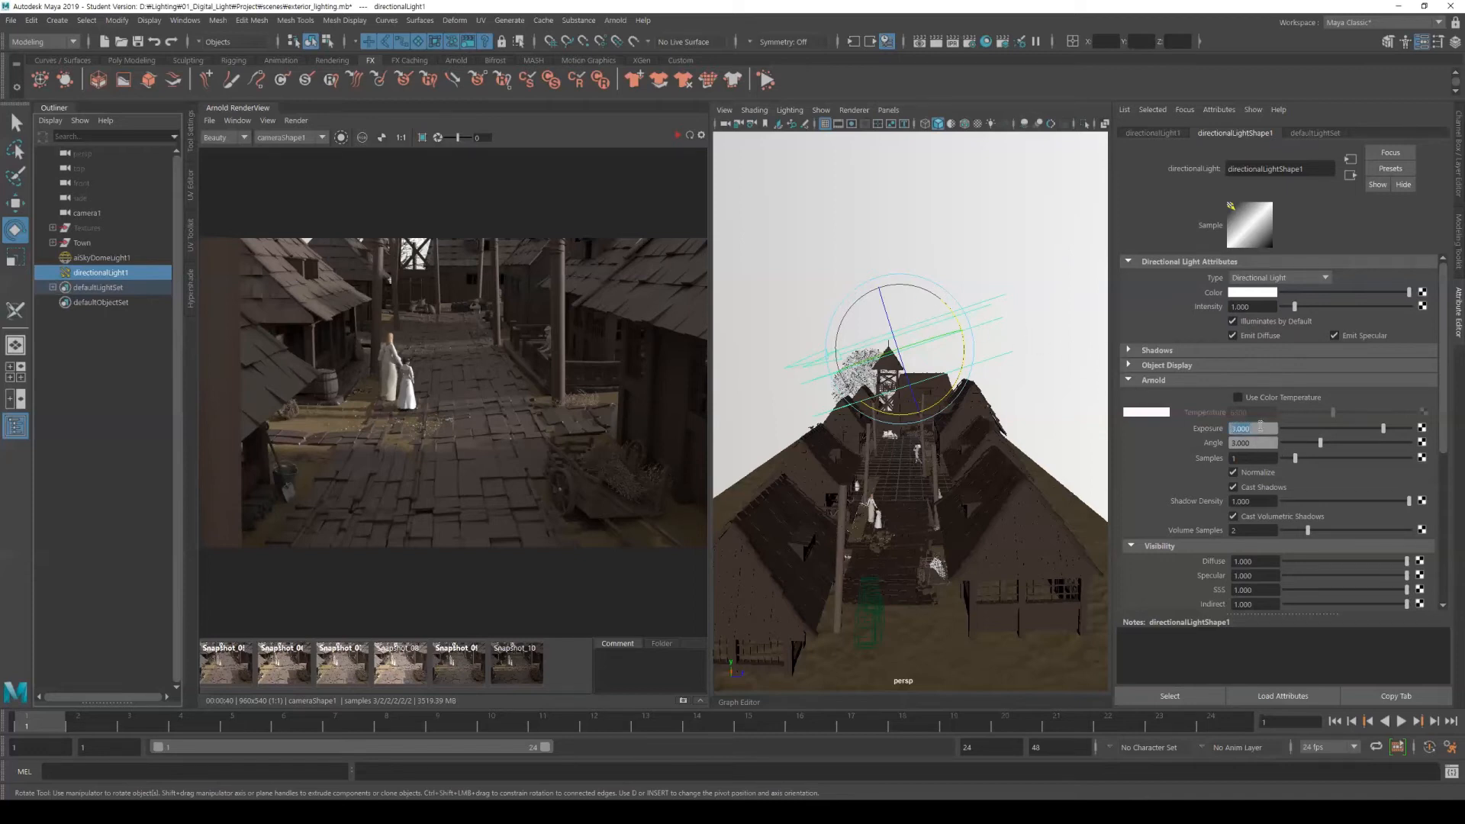
pyautogui.write('1.5')
pyautogui.press('Return')
pyautogui.click(690, 135)
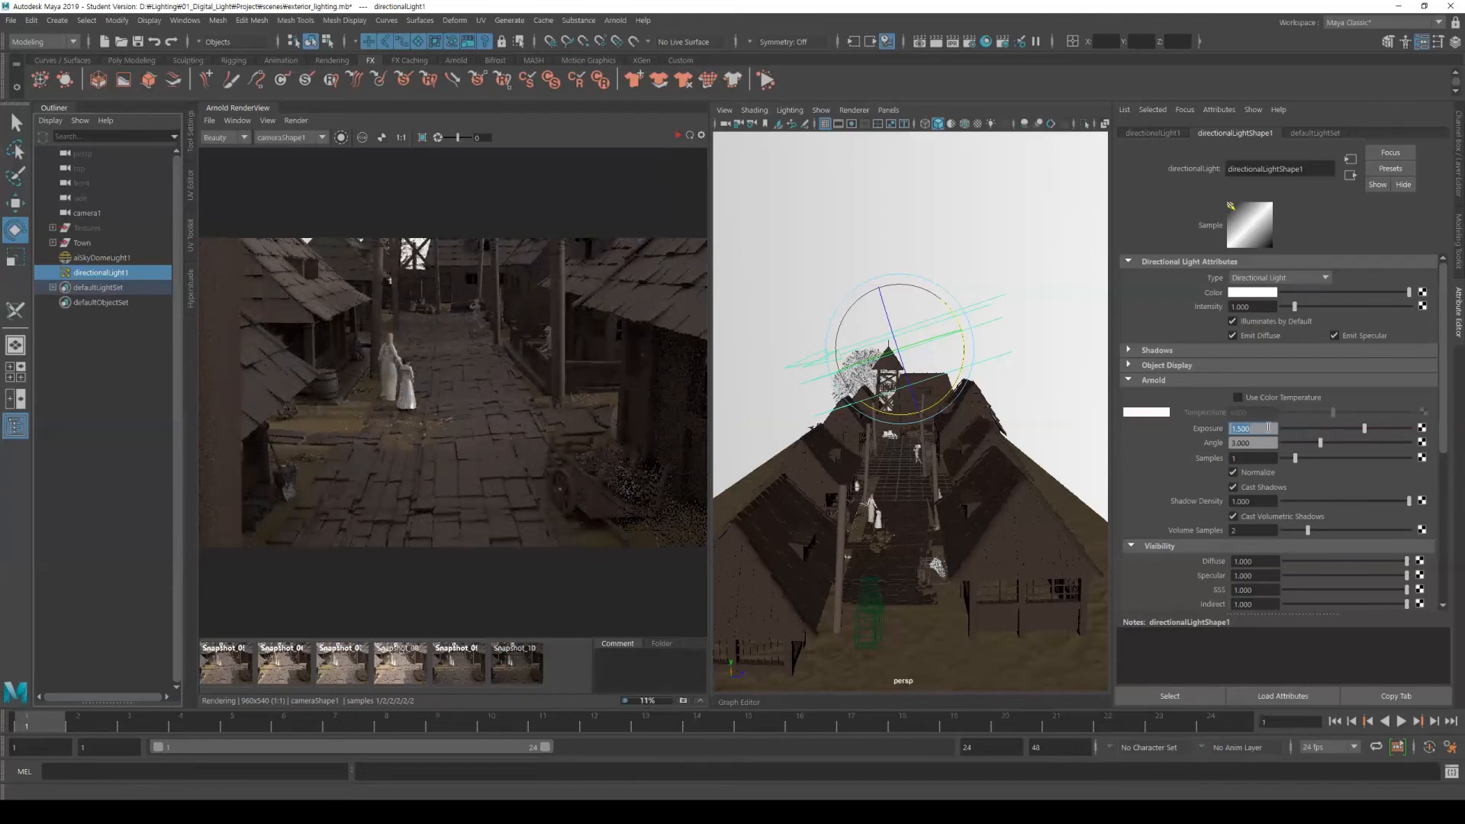
pyautogui.doubleClick(1267, 428)
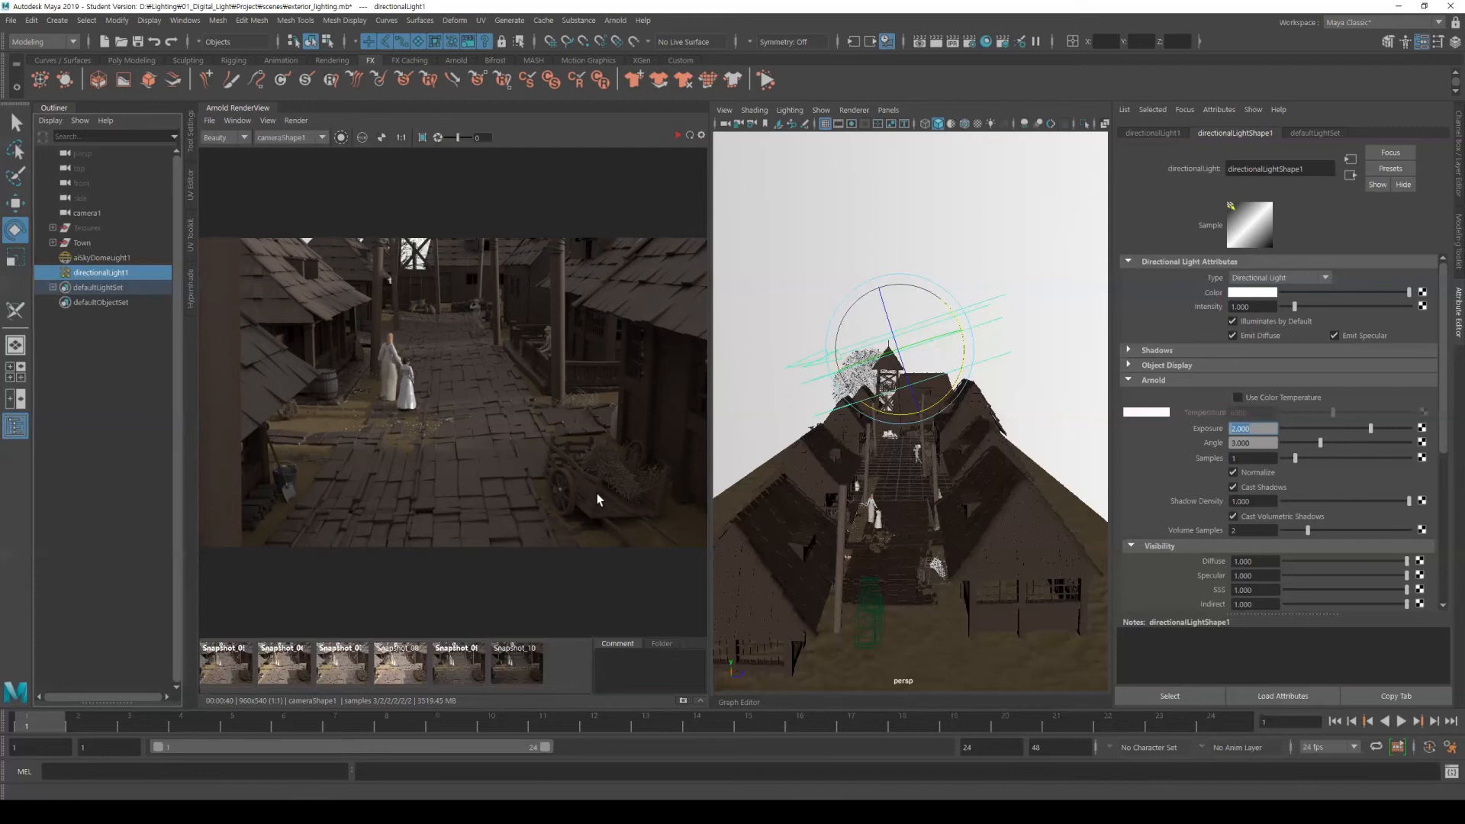
# Store the current render as a new snapshot, widen the render view to fit all thumbnails, and display the newest snapshot
pyautogui.click(683, 699)
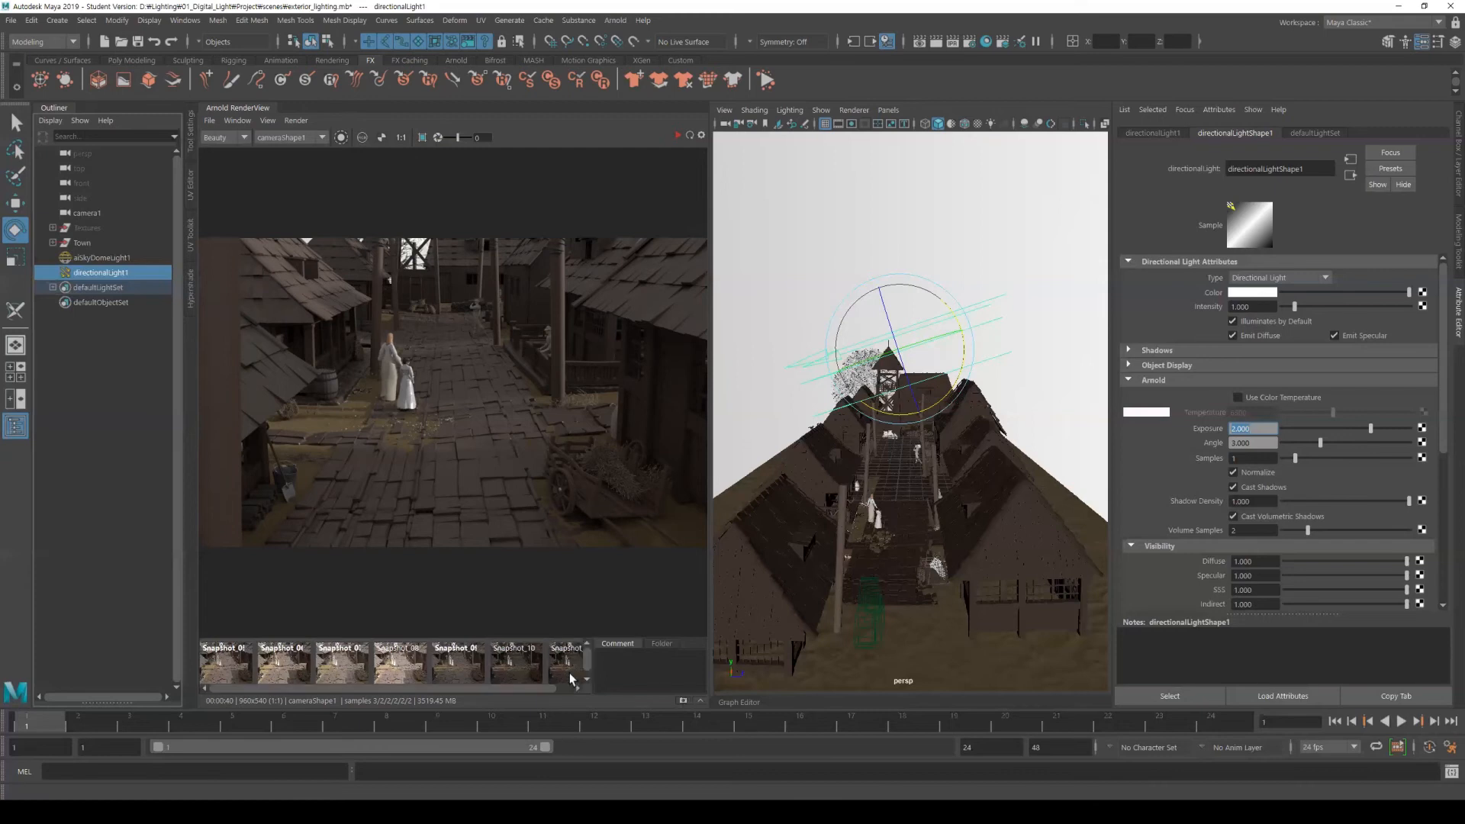
pyautogui.moveTo(711, 610); pyautogui.dragTo(736, 609)
pyautogui.click(575, 665)
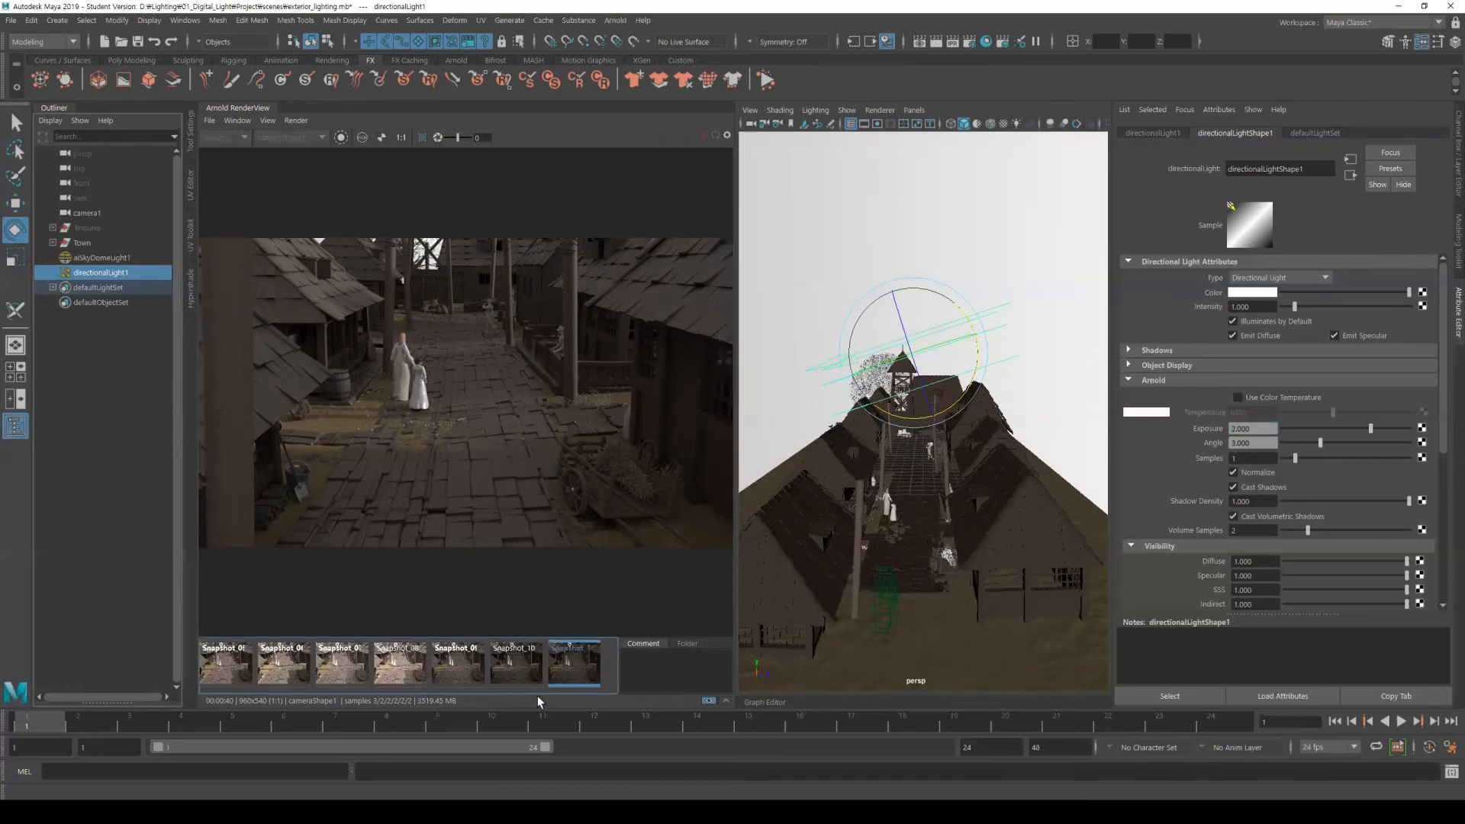
# Compare the newest snapshot repeatedly with the sixth, fifth and fourth stored snapshots
pyautogui.click(513, 669)
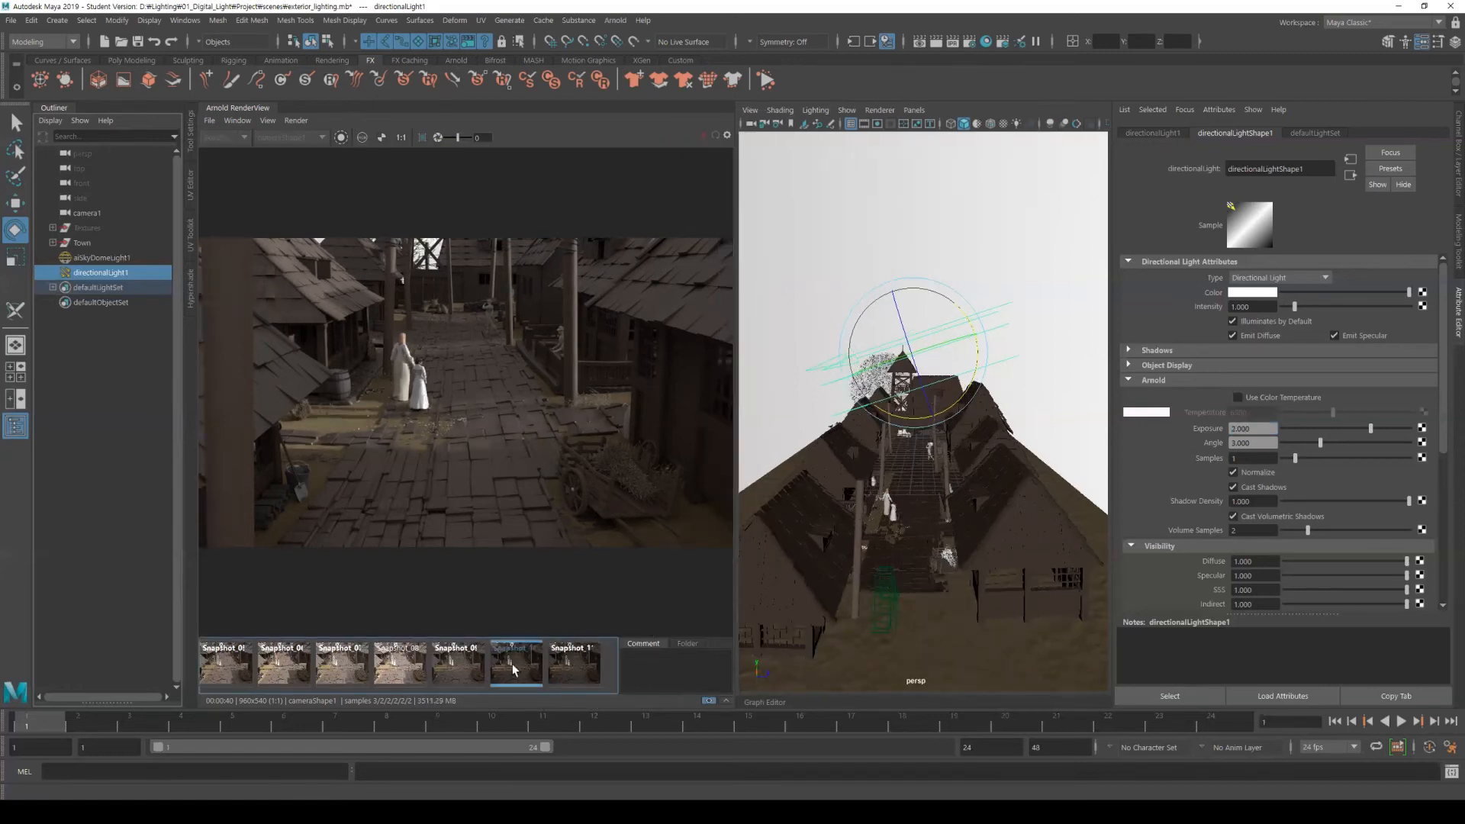
pyautogui.click(468, 667)
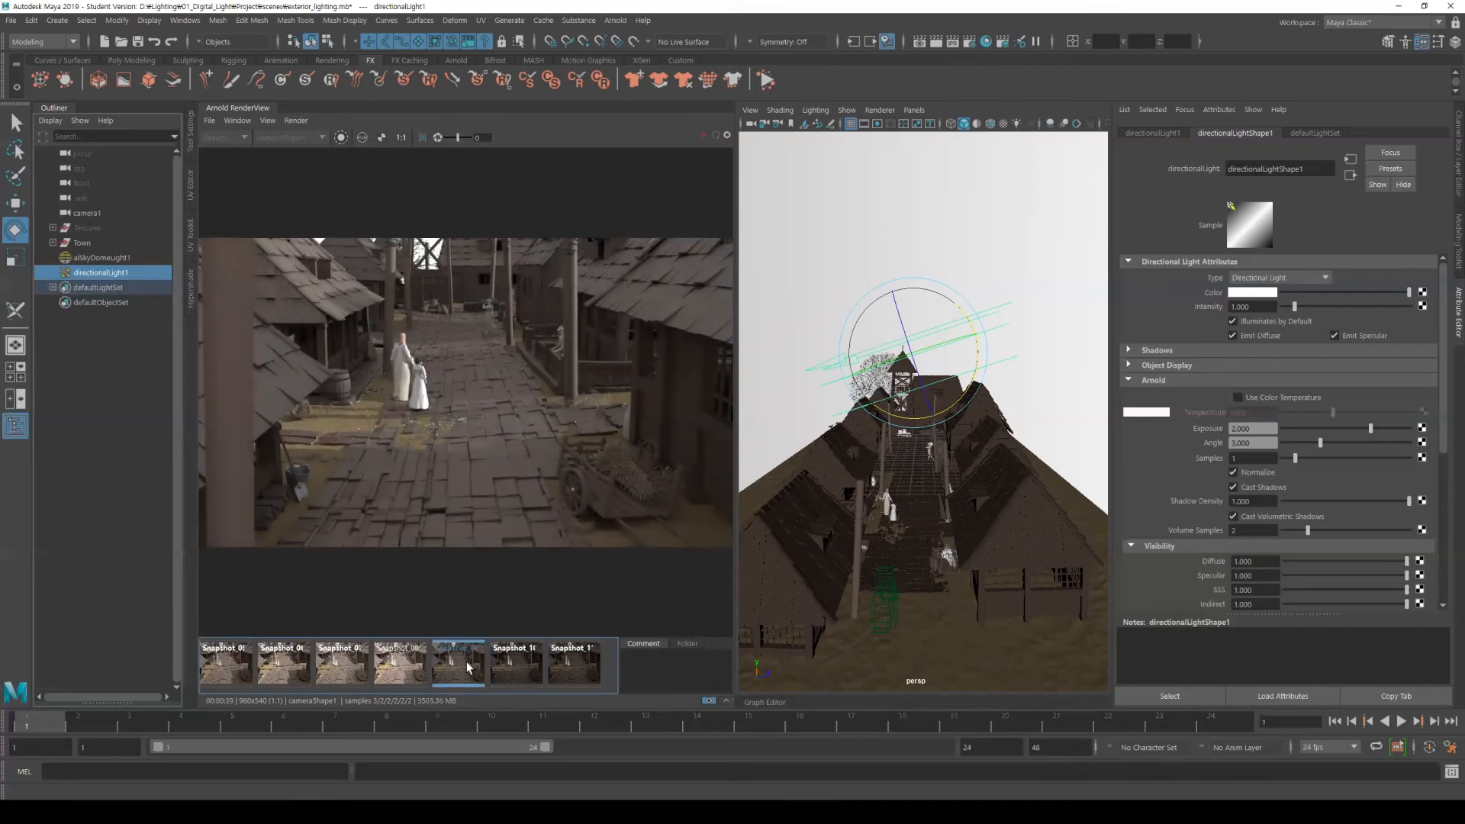
pyautogui.click(521, 666)
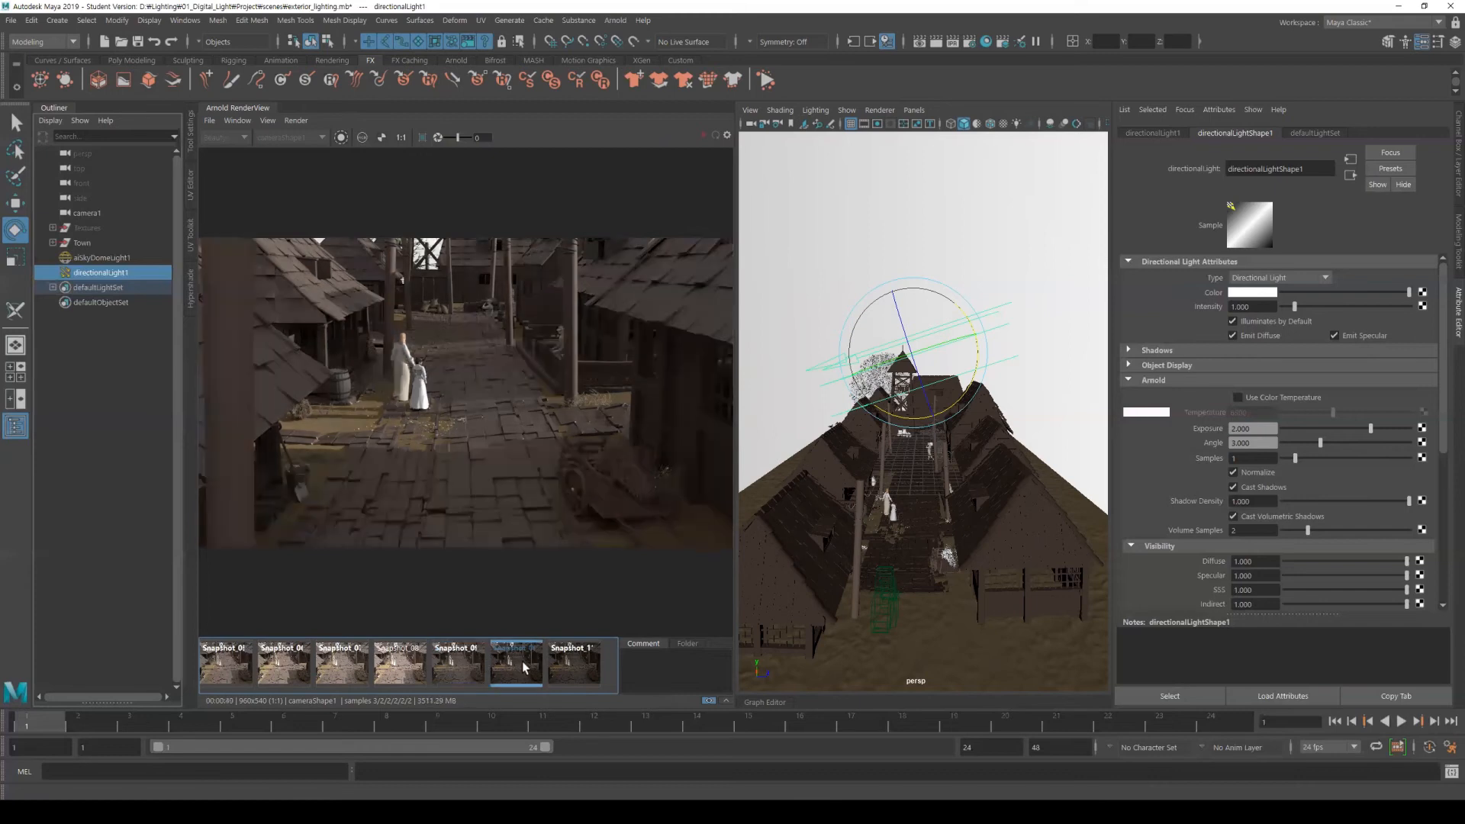
pyautogui.click(566, 669)
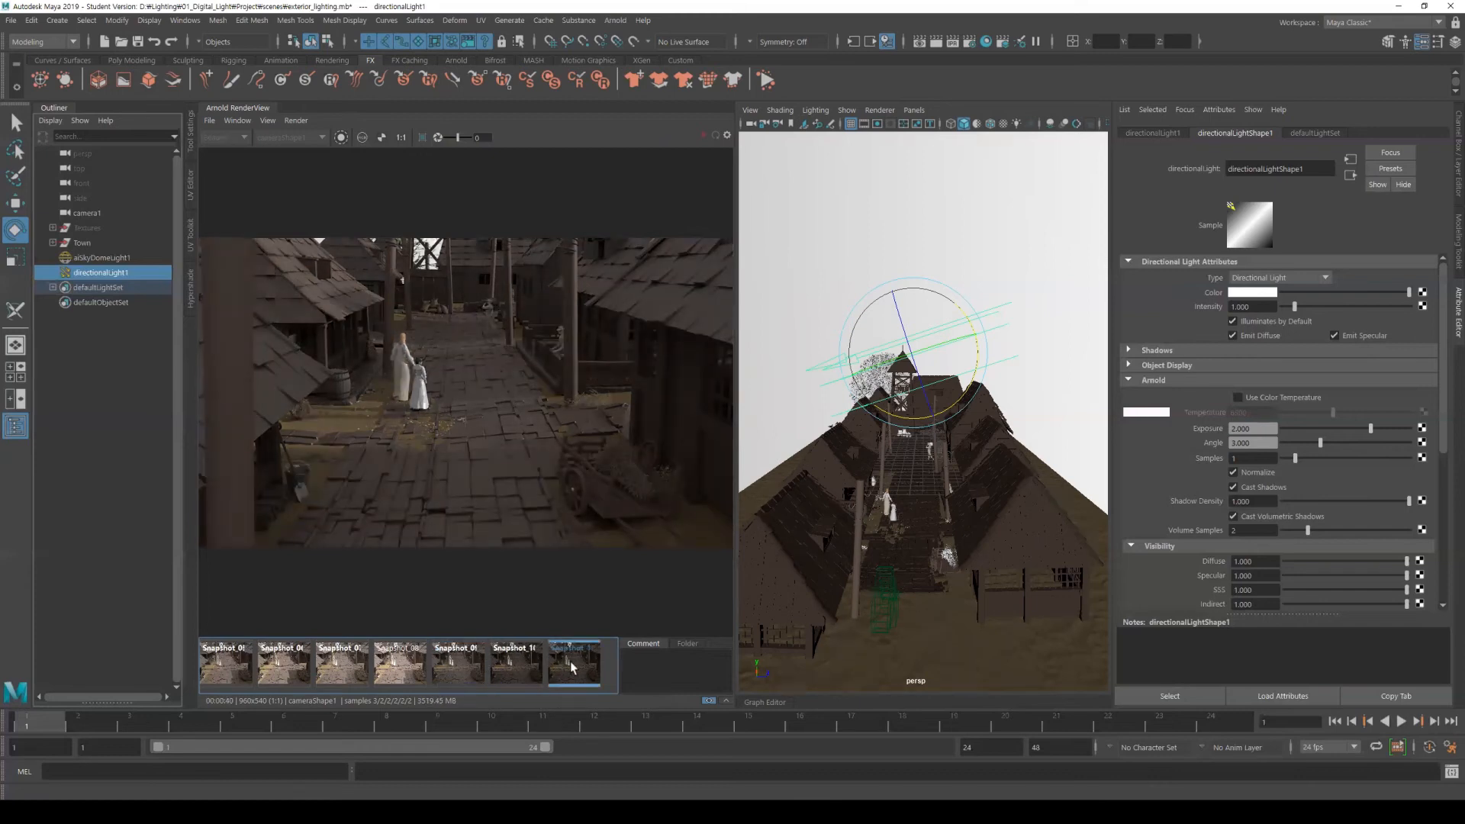
pyautogui.click(467, 670)
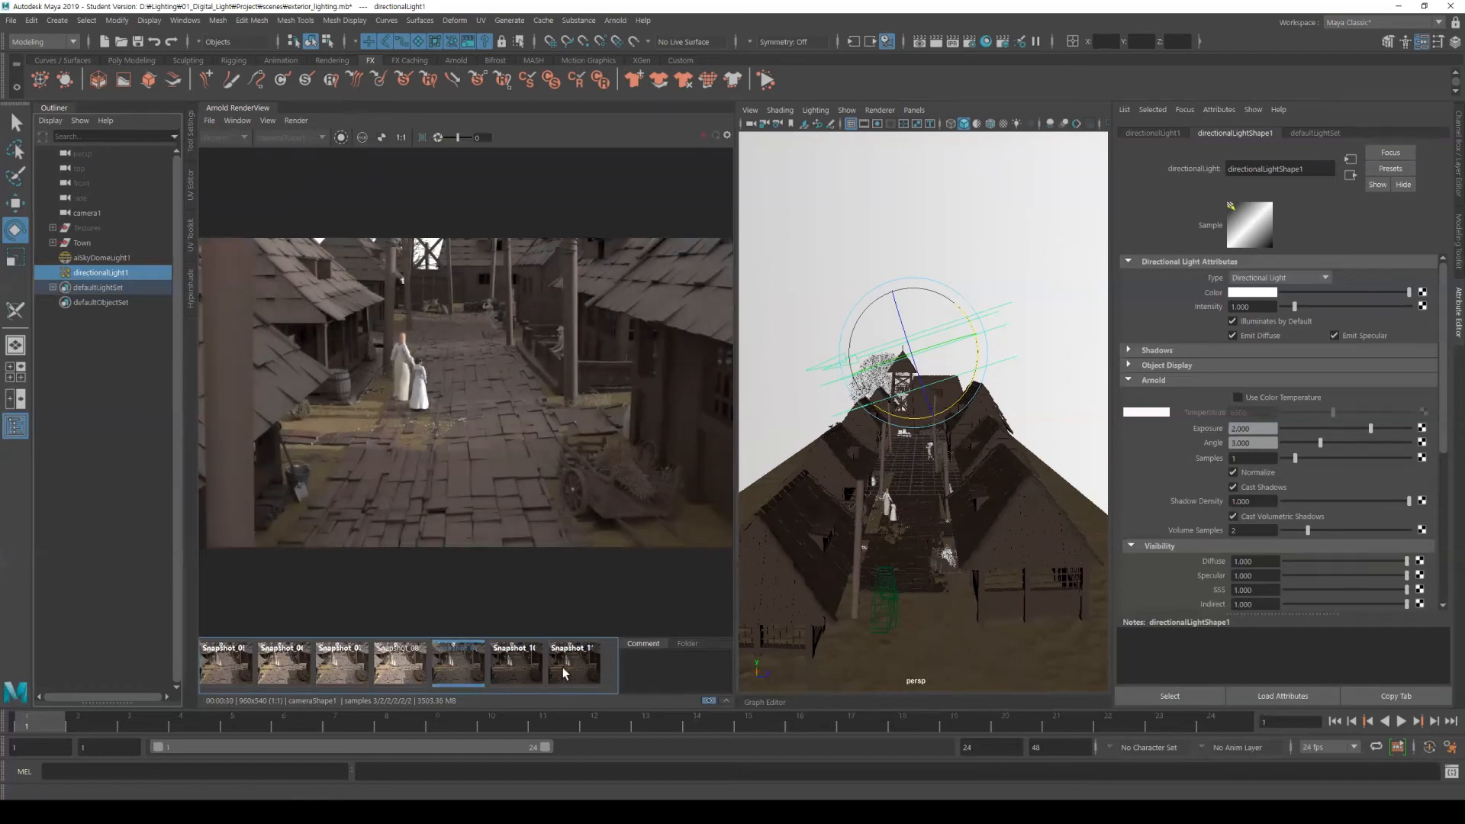
pyautogui.click(574, 669)
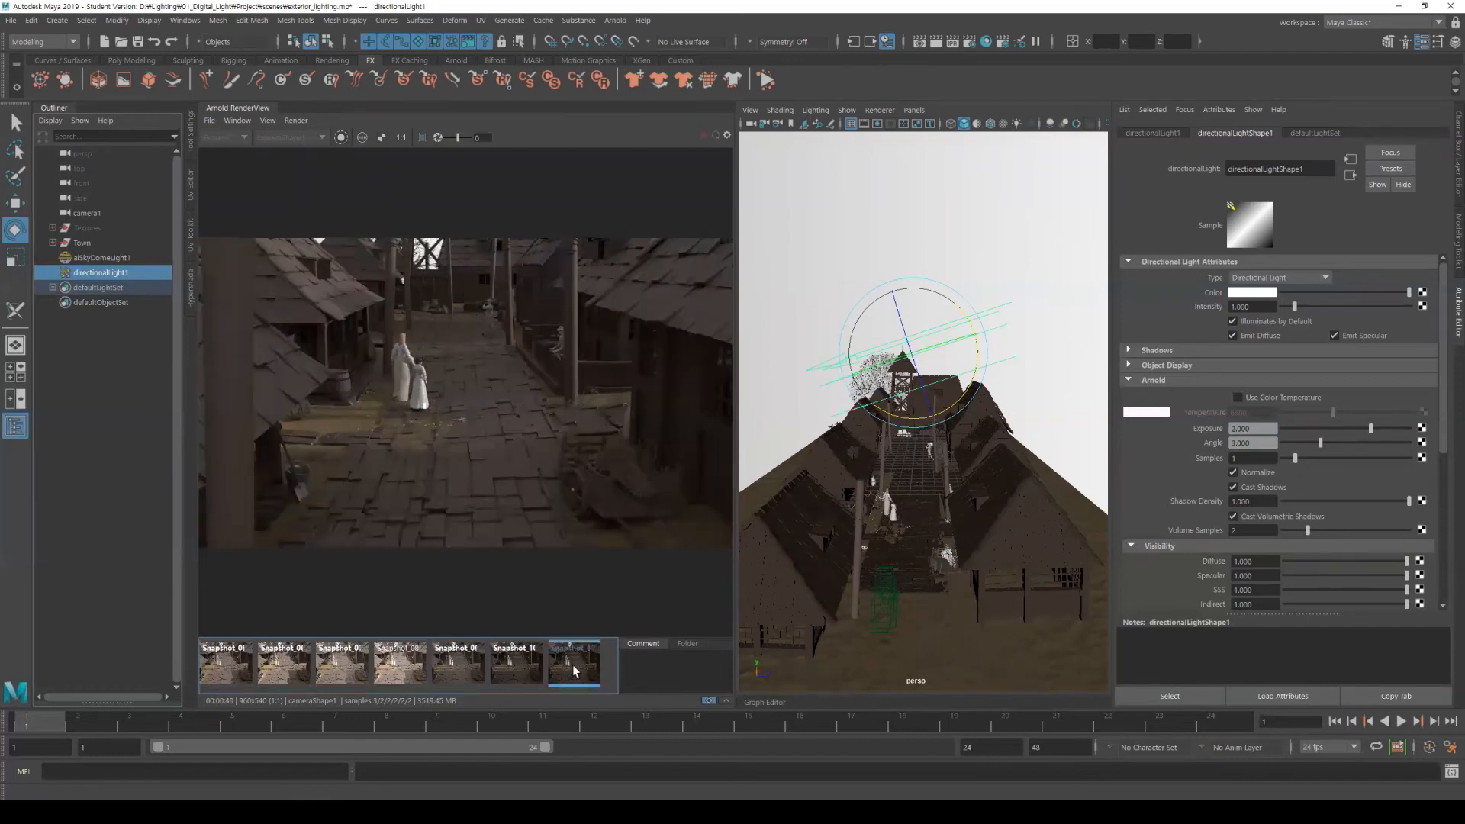
pyautogui.click(469, 670)
pyautogui.click(570, 667)
pyautogui.click(404, 667)
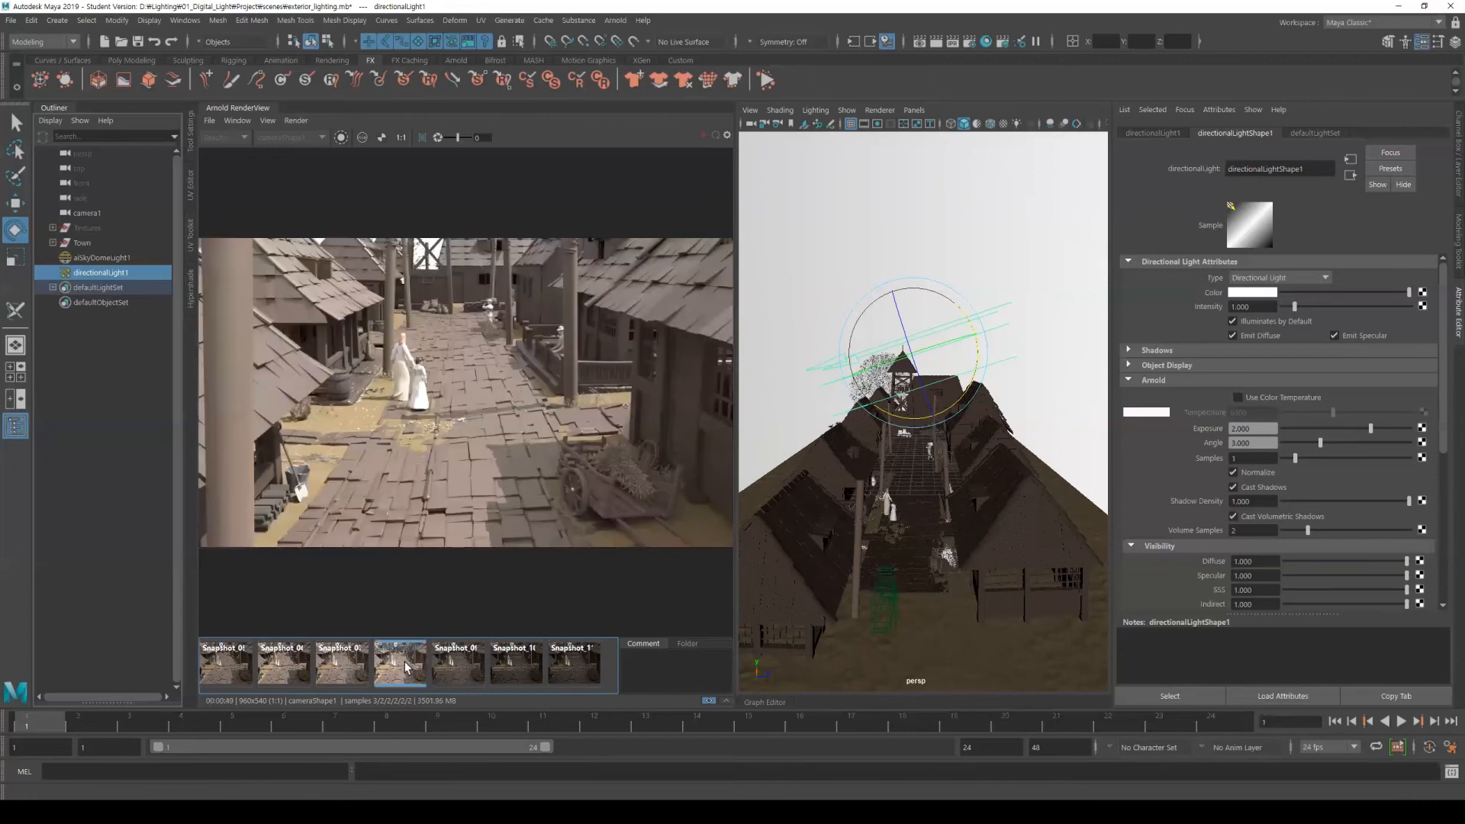
pyautogui.click(572, 667)
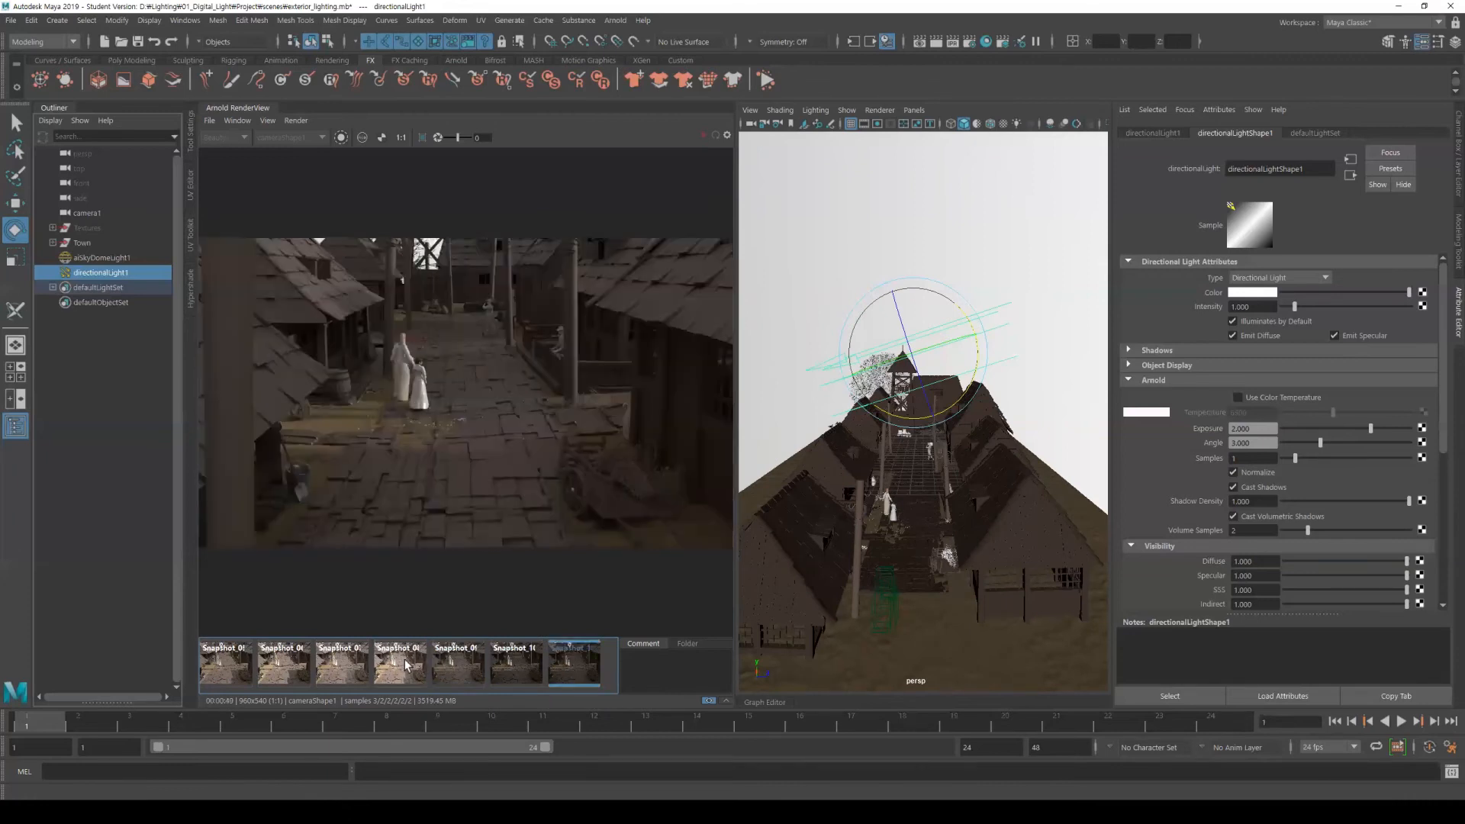
# Assign the bright fourth snapshot as comparison image A and the newest dark snapshot as image B
pyautogui.click(405, 667)
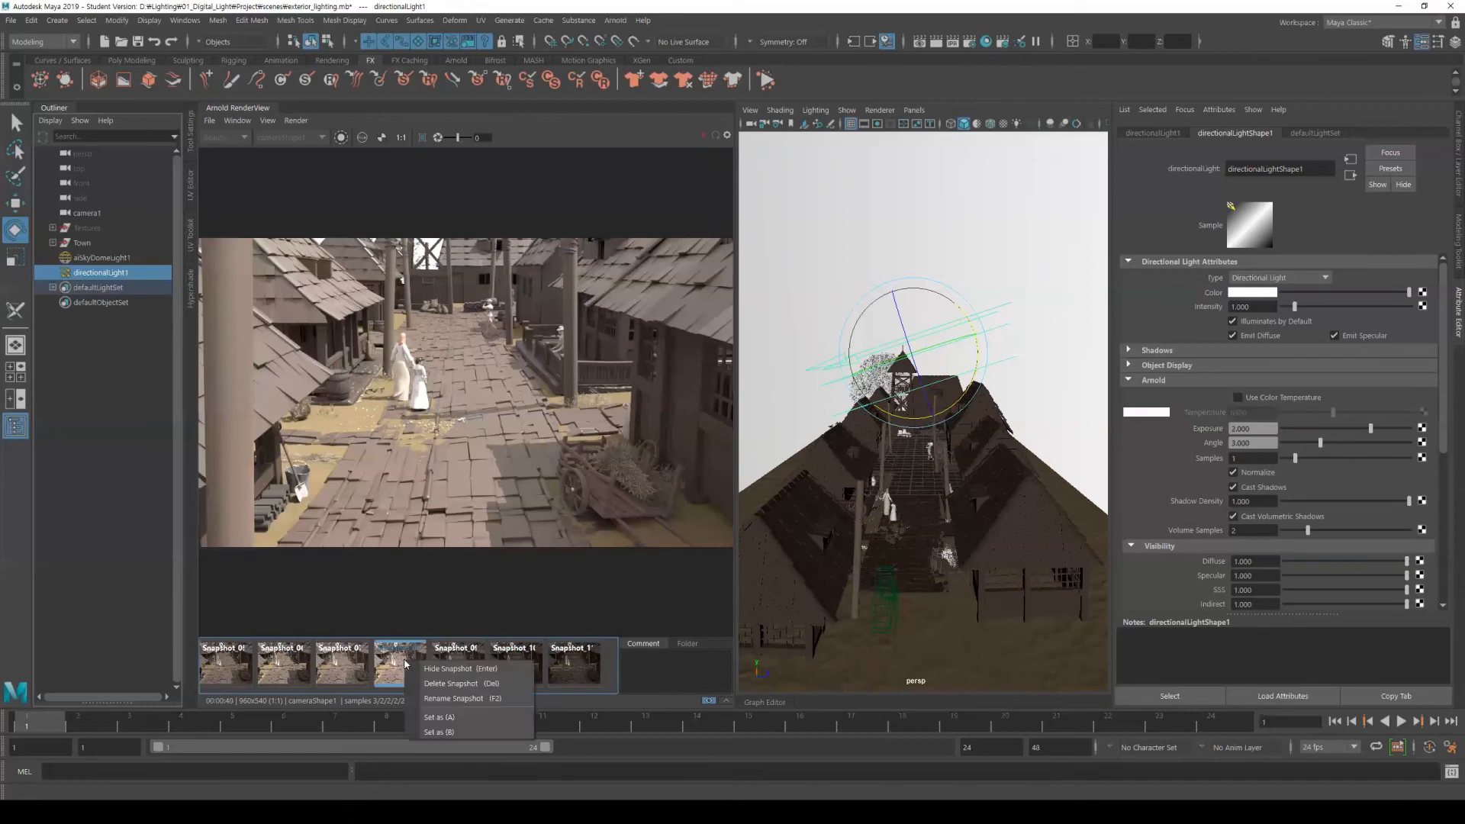
pyautogui.click(457, 718)
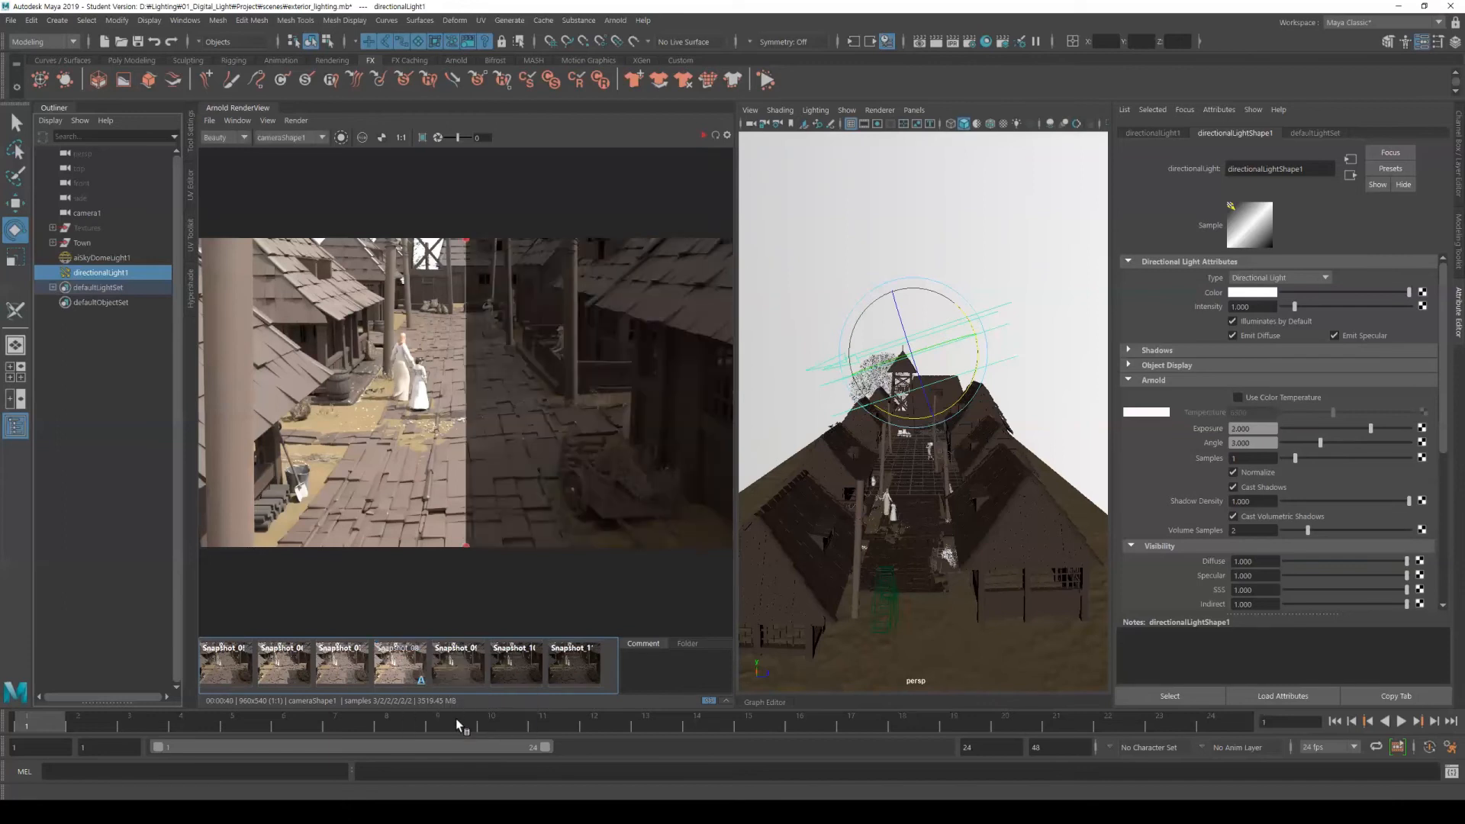
pyautogui.rightClick(577, 668)
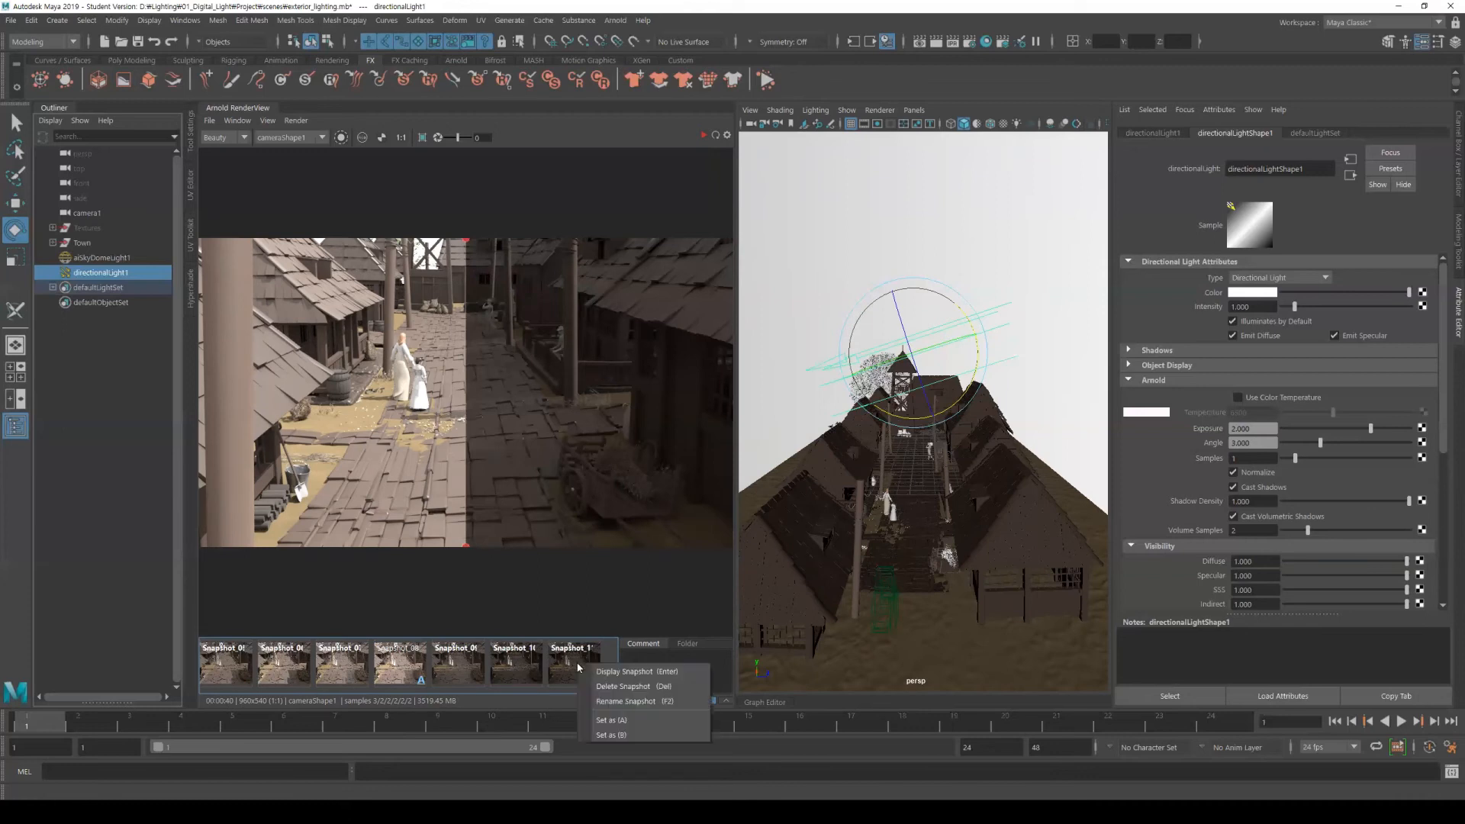
pyautogui.click(625, 731)
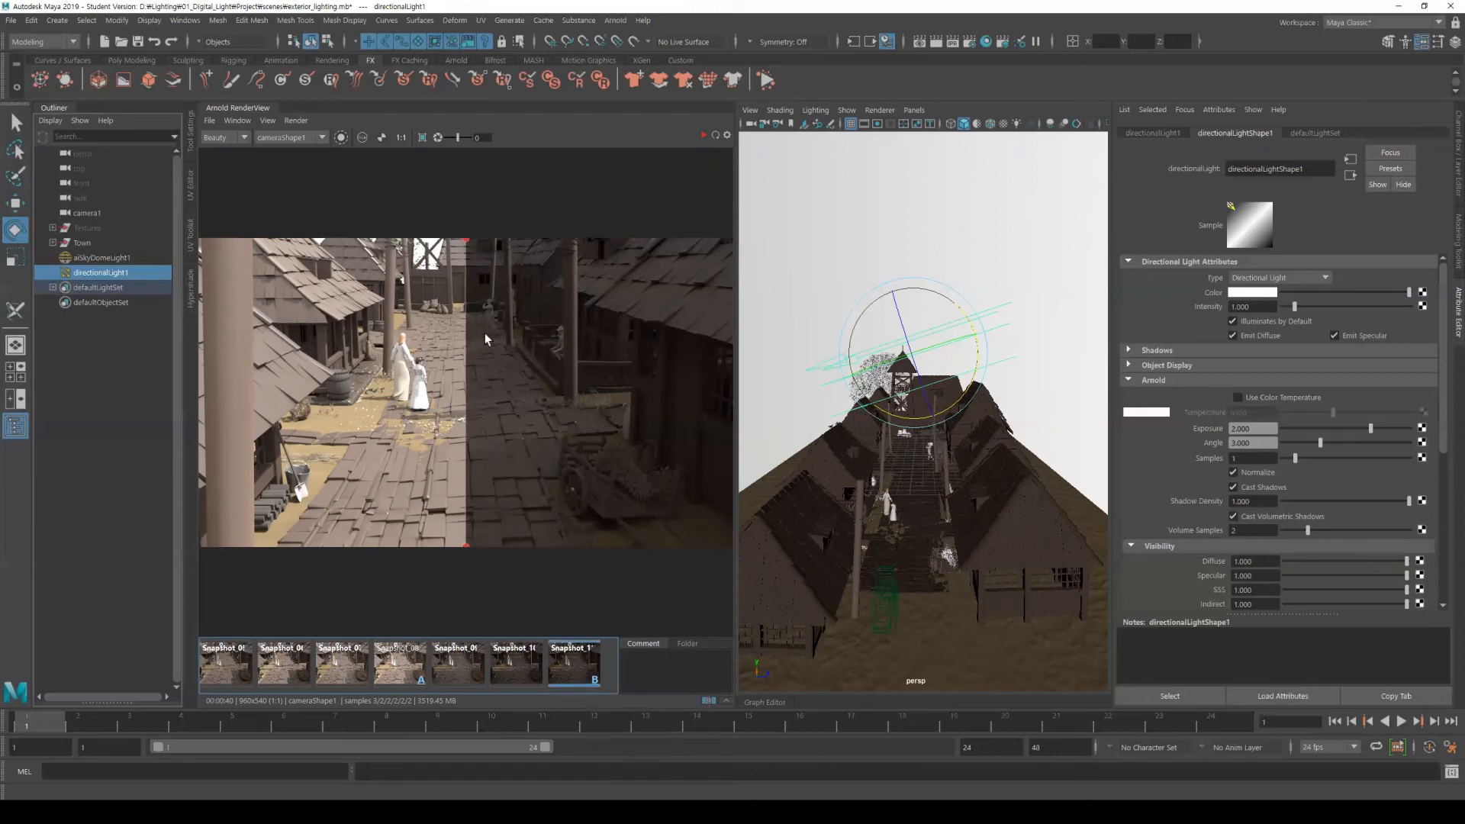
# Sweep and tilt the A/B comparison divider across the render to compare the fourth and newest snapshots
pyautogui.moveTo(468, 243); pyautogui.dragTo(524, 267)
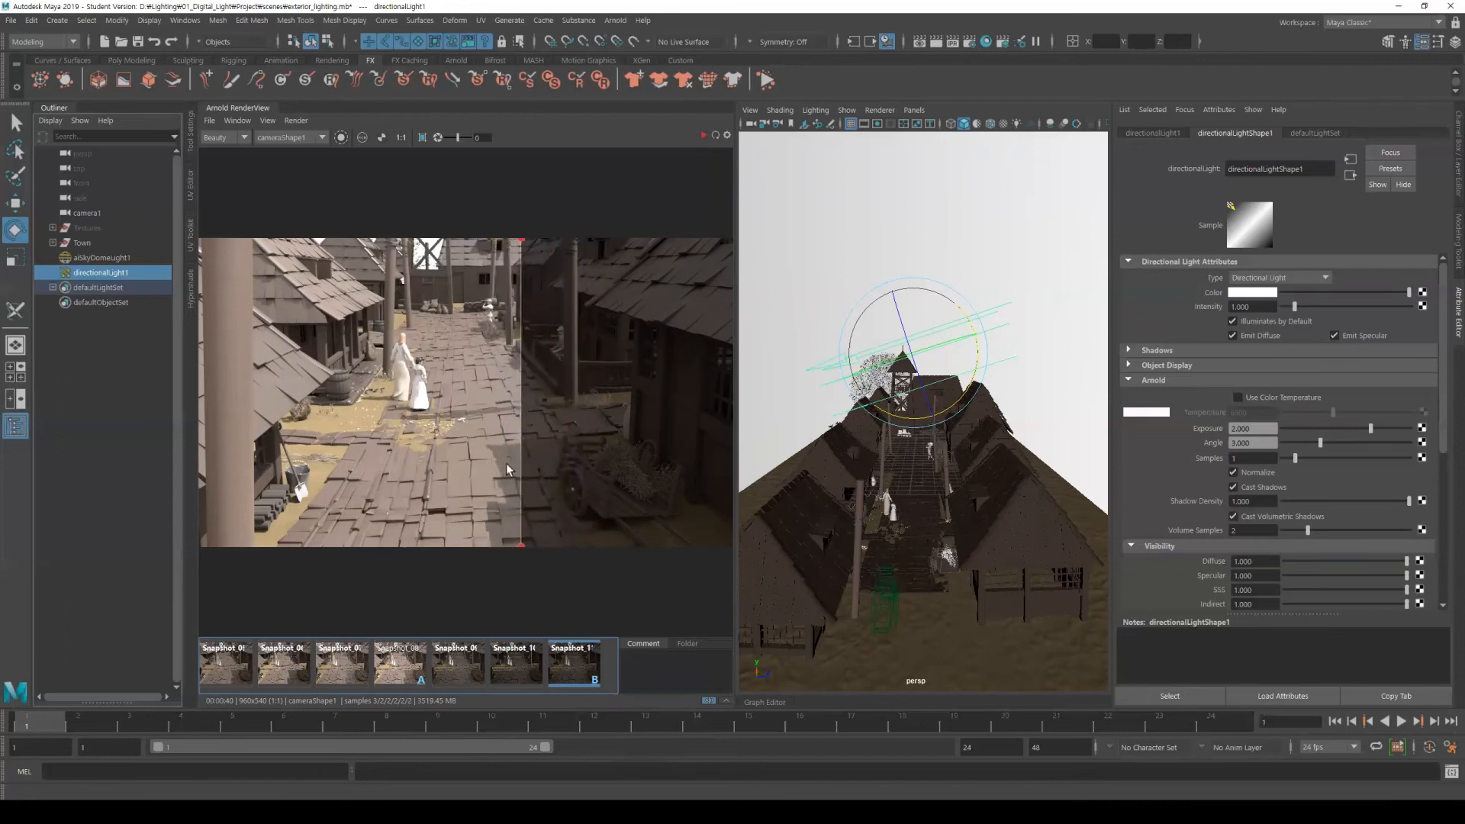
pyautogui.moveTo(521, 245); pyautogui.dragTo(401, 253)
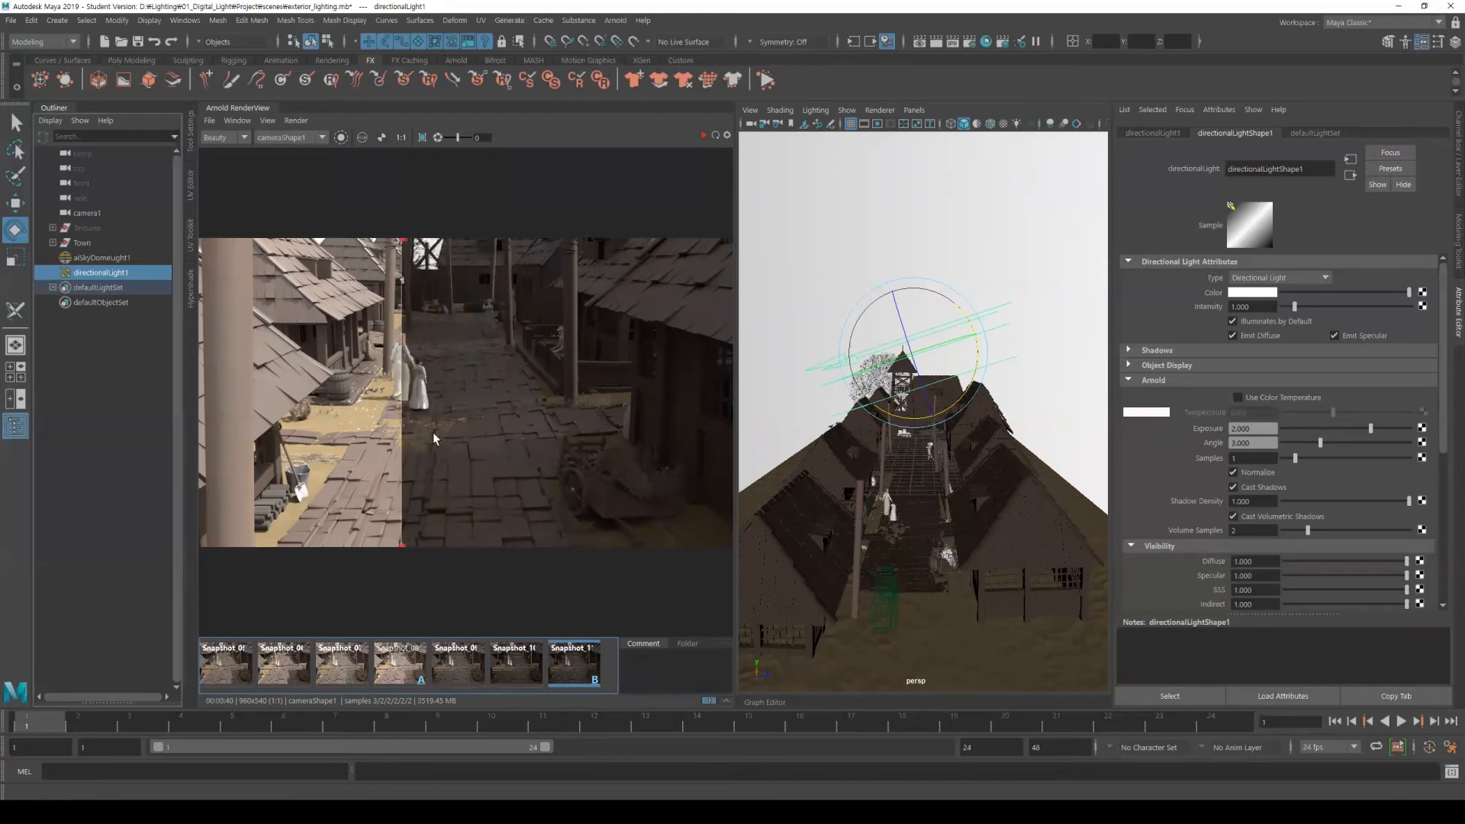
pyautogui.moveTo(402, 242); pyautogui.dragTo(553, 359)
pyautogui.moveTo(527, 245); pyautogui.dragTo(449, 343)
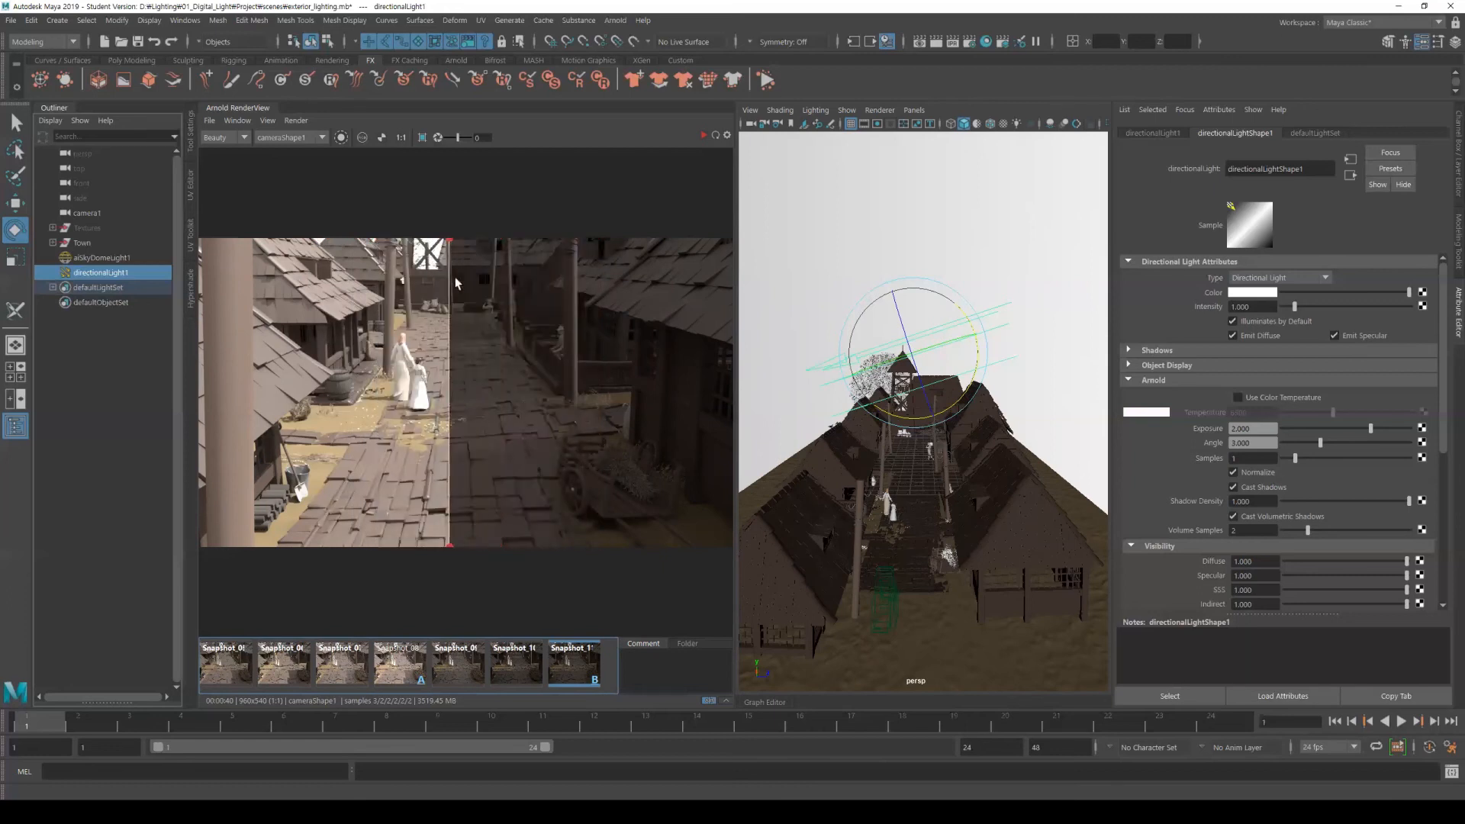
pyautogui.moveTo(448, 242); pyautogui.dragTo(353, 248)
pyautogui.moveTo(363, 544); pyautogui.dragTo(583, 552)
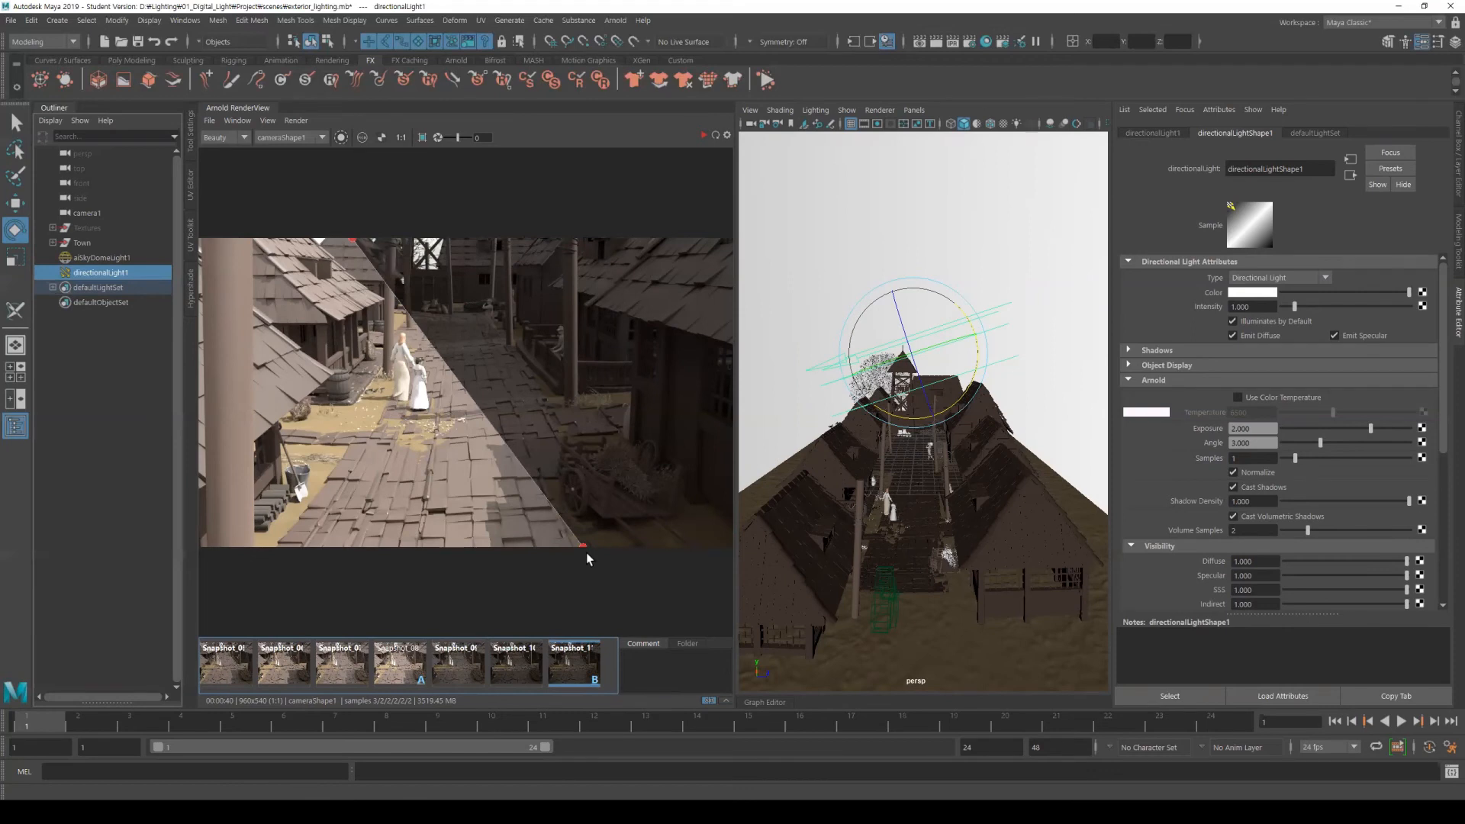
pyautogui.moveTo(583, 543); pyautogui.dragTo(422, 562)
pyautogui.moveTo(358, 243); pyautogui.dragTo(293, 316)
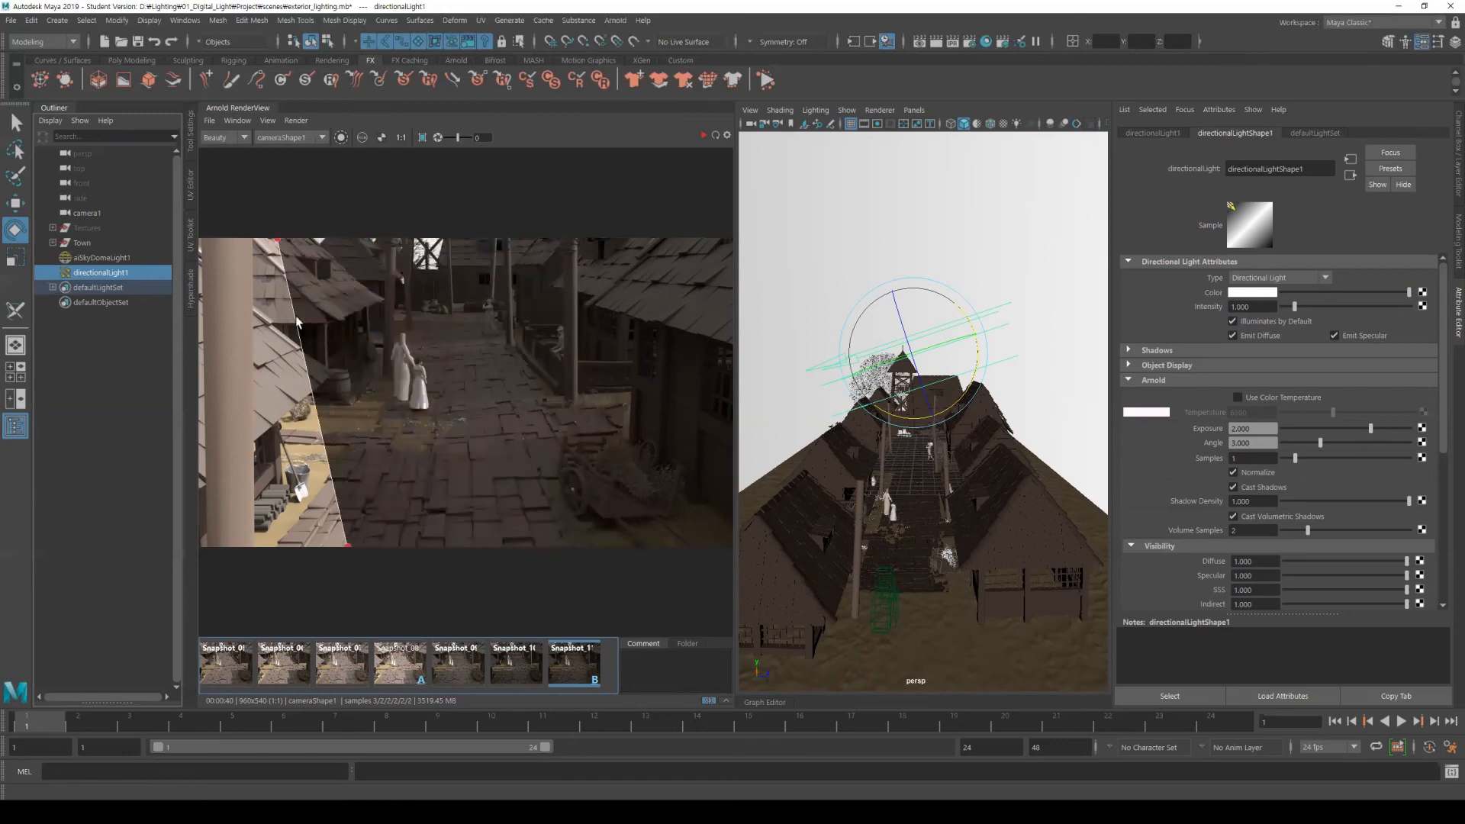
# Clear the B assignment from the newest snapshot and the A assignment from the fourth snapshot
pyautogui.rightClick(597, 668)
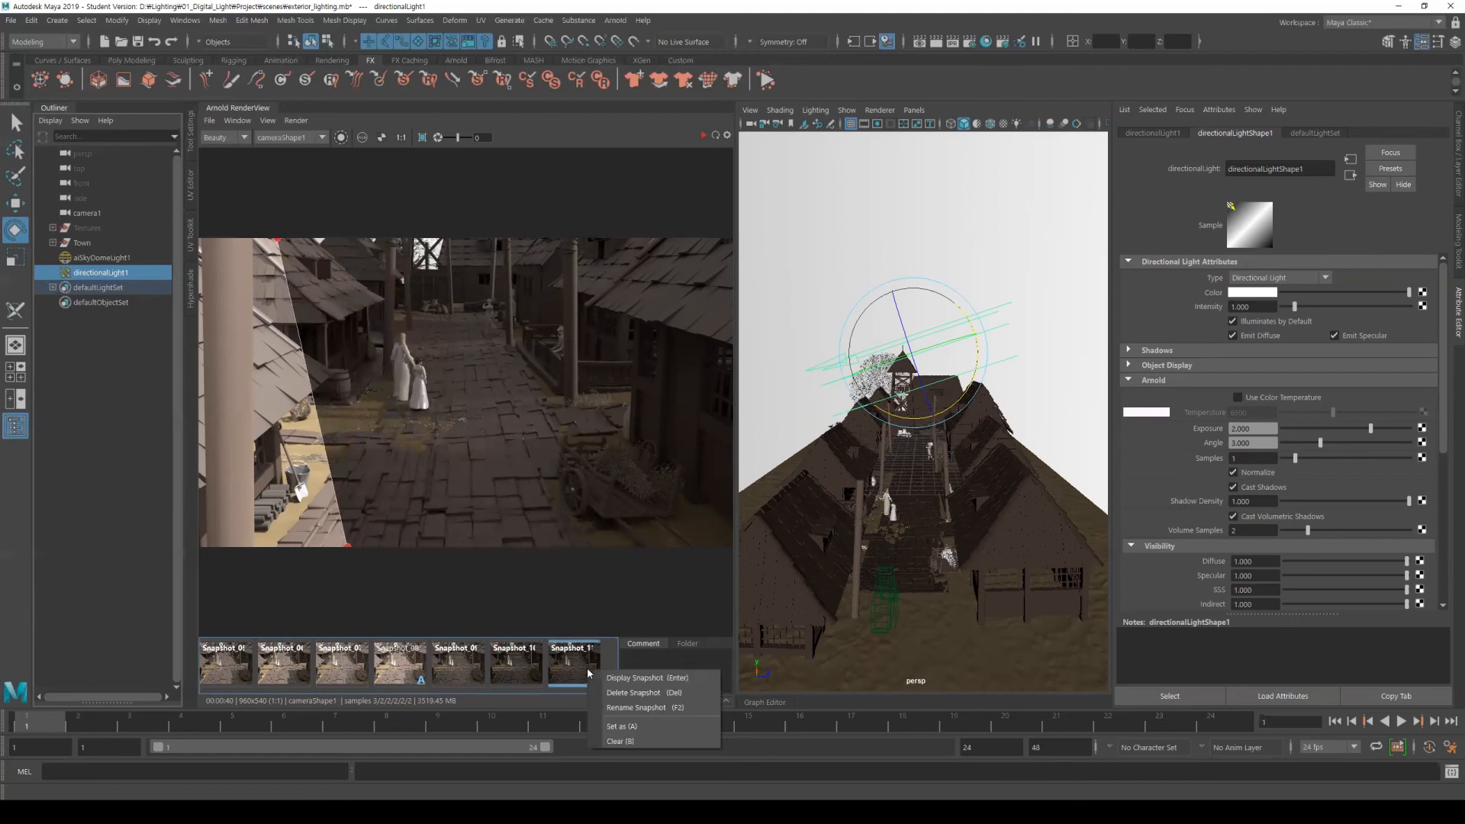
pyautogui.click(665, 740)
pyautogui.rightClick(425, 669)
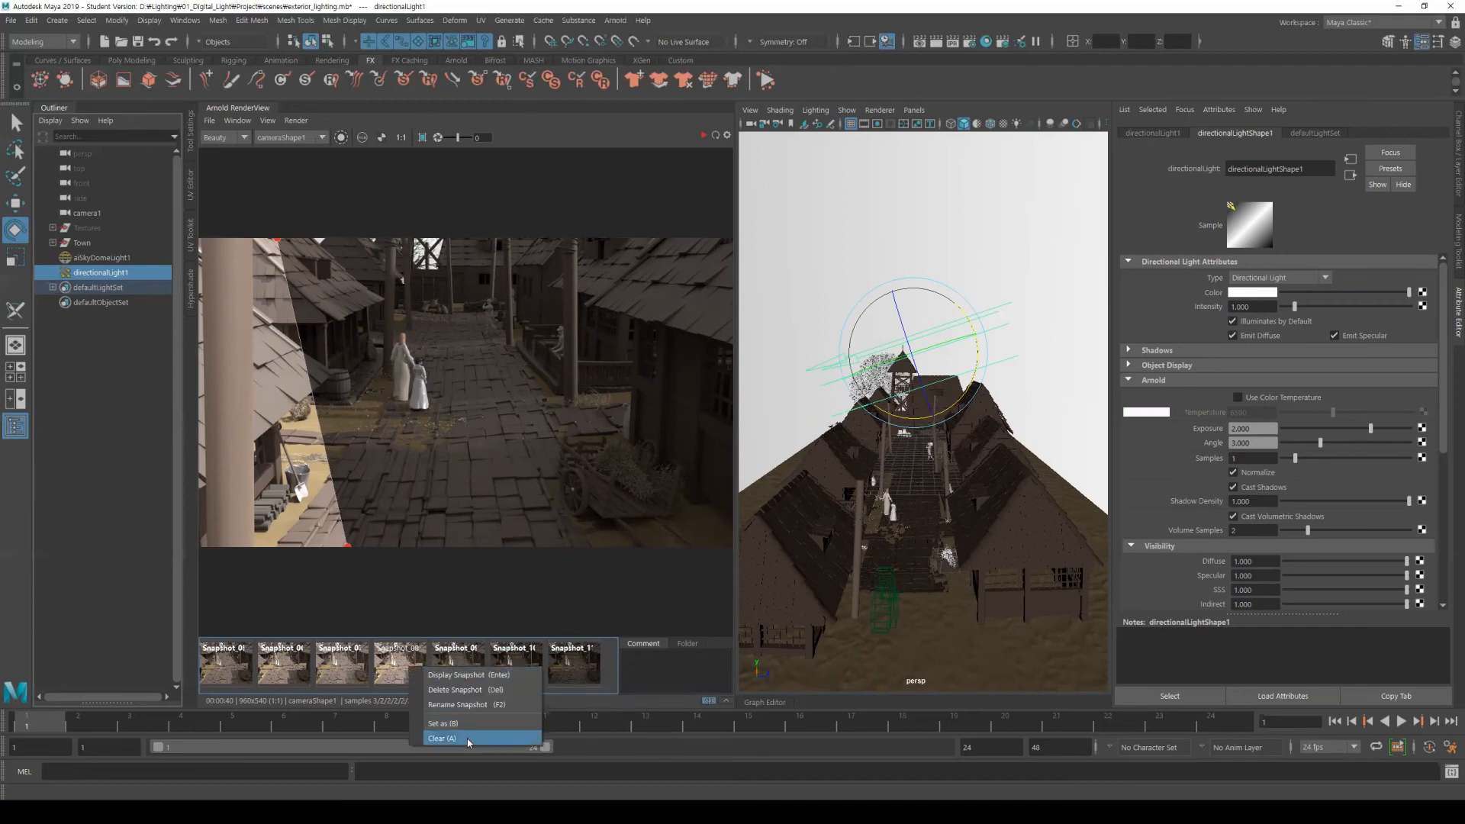
pyautogui.click(451, 738)
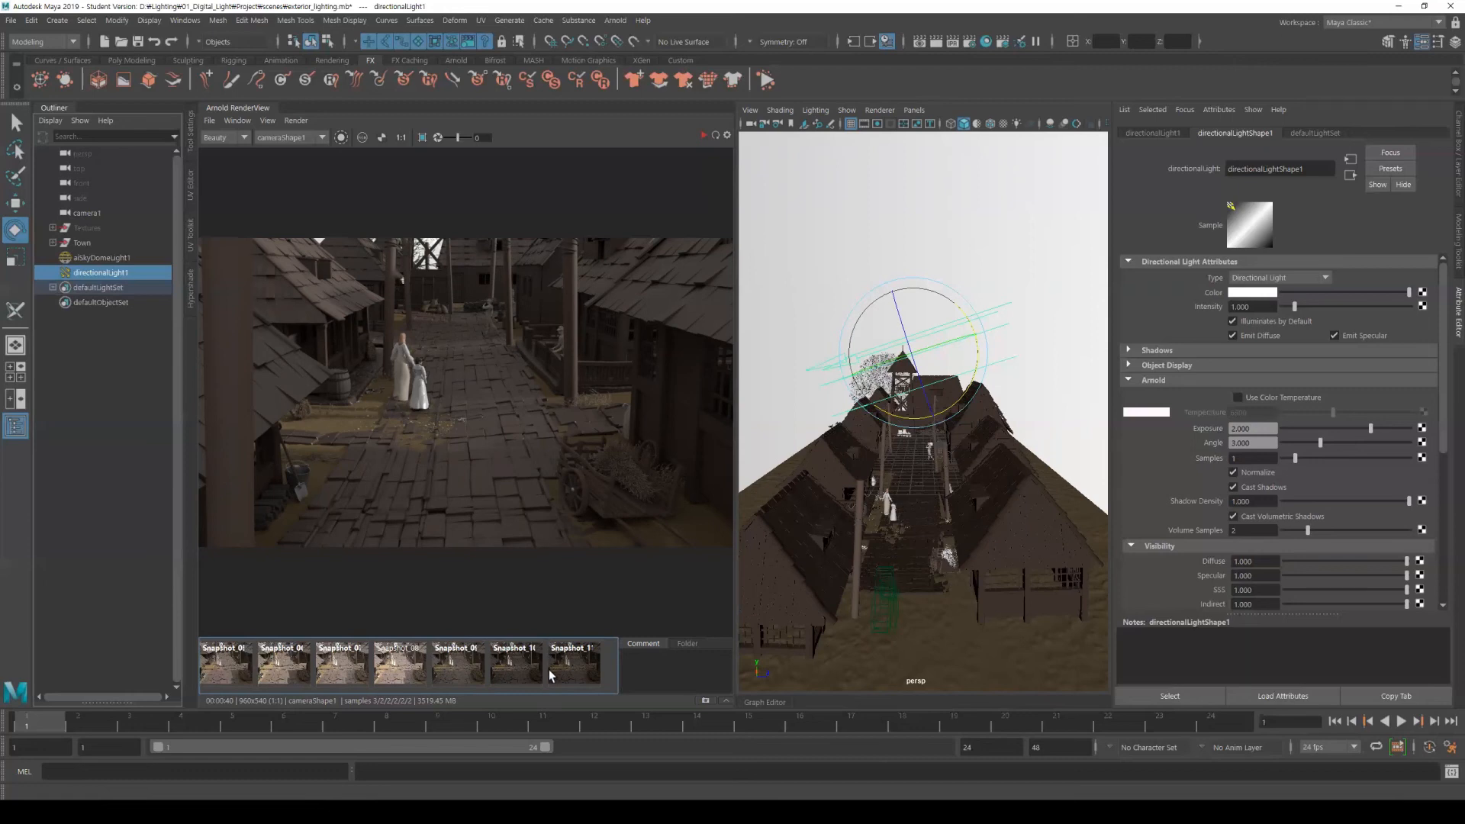
# View the fourth and third snapshots, and assign the third as comparison image A and the newest as image B
pyautogui.click(401, 670)
pyautogui.click(350, 671)
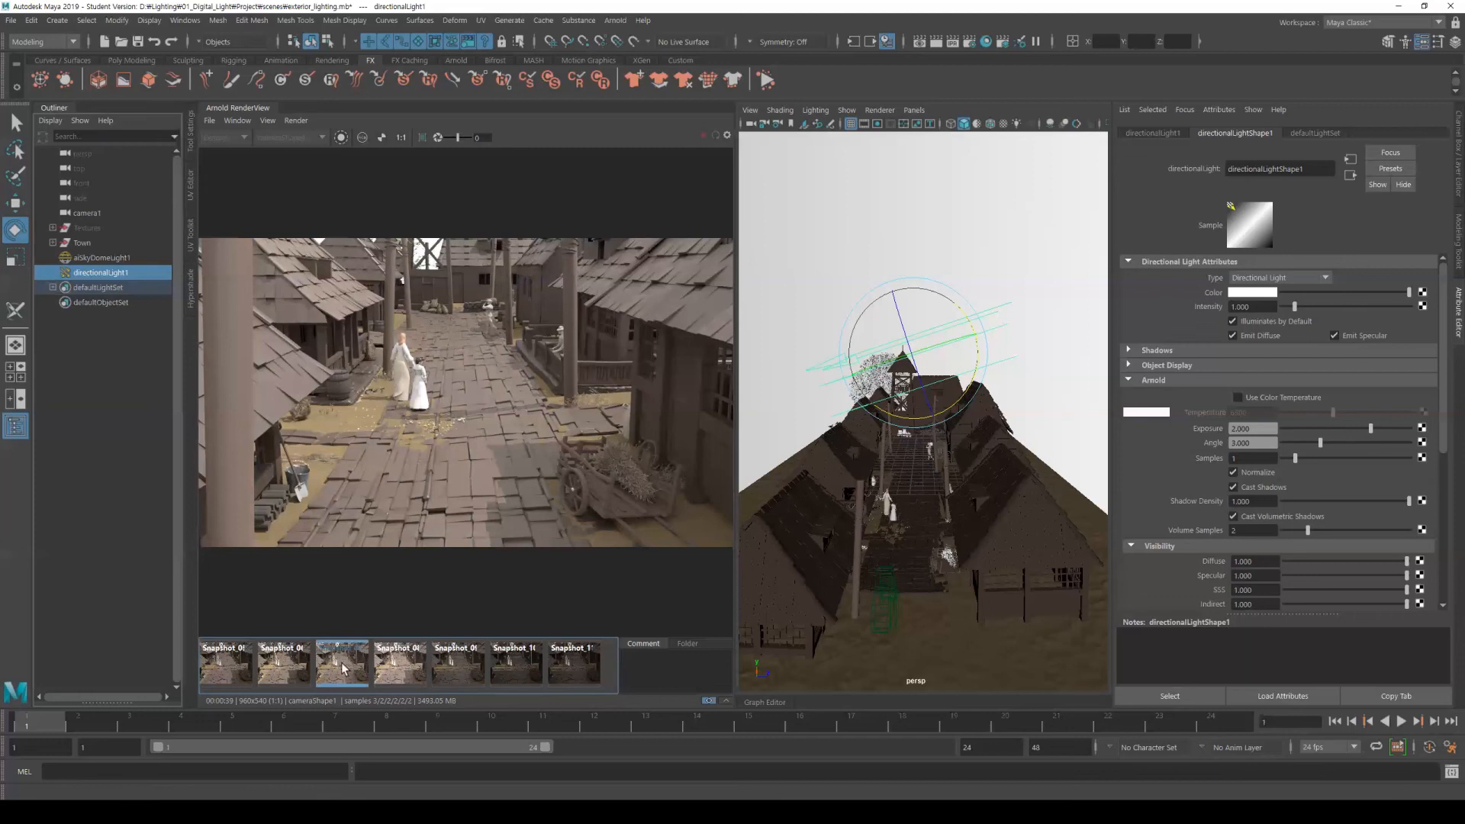
pyautogui.rightClick(352, 665)
pyautogui.click(388, 722)
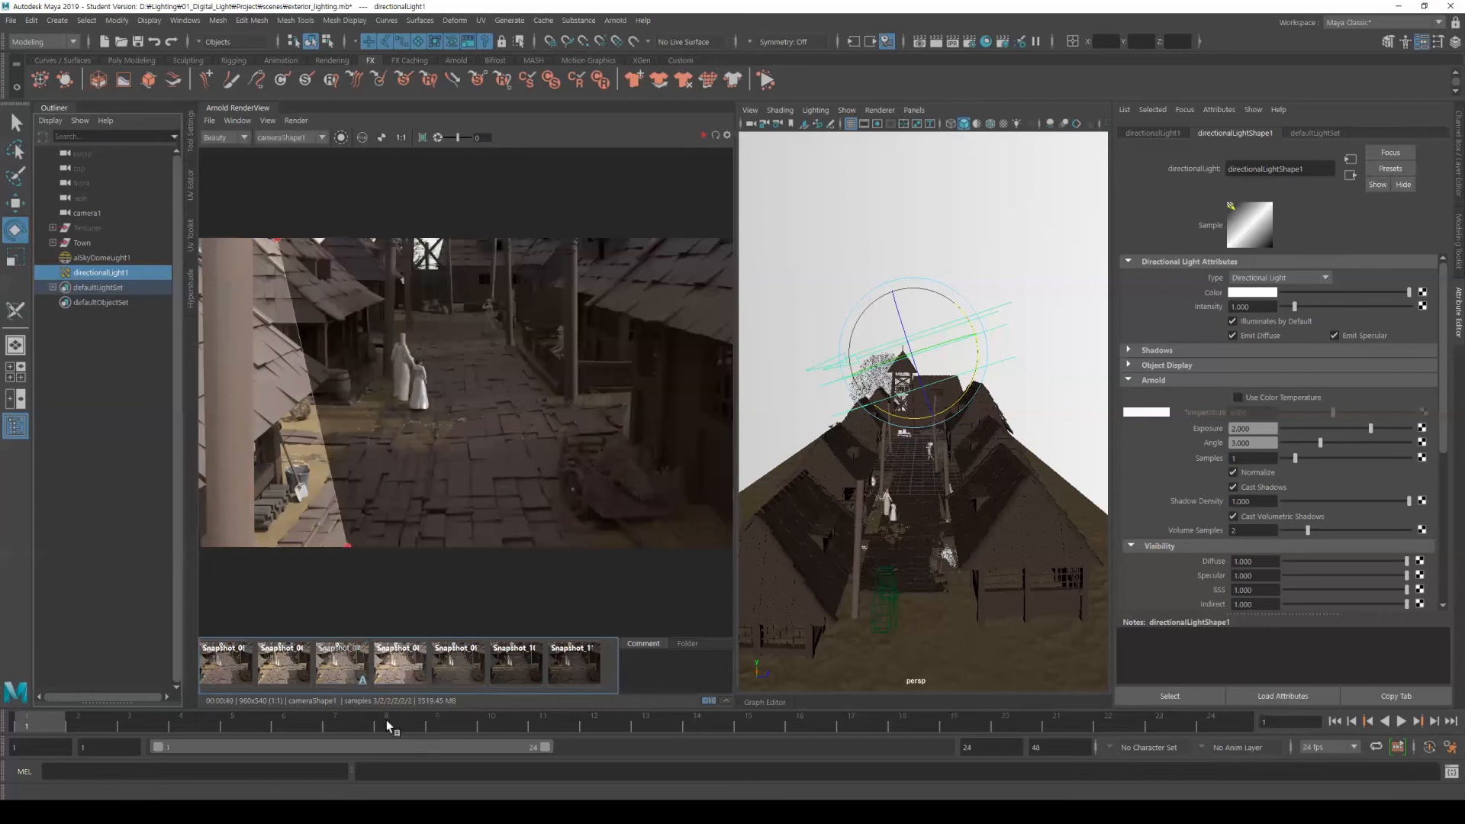
pyautogui.rightClick(568, 669)
pyautogui.click(612, 720)
# Move and tilt the A/B divider across the render to compare the third and newest snapshots
pyautogui.moveTo(279, 241); pyautogui.dragTo(348, 240)
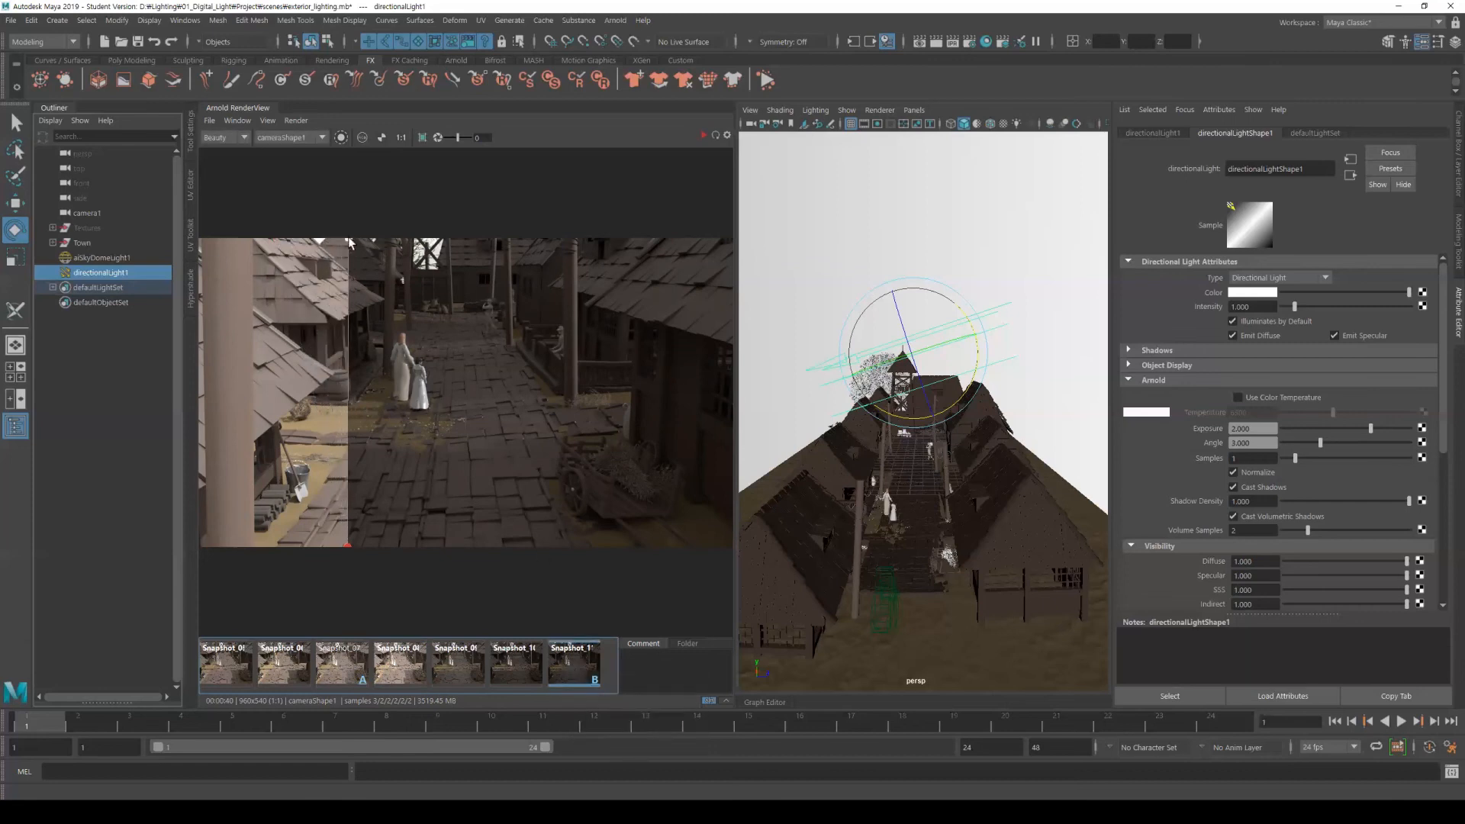
pyautogui.moveTo(347, 544); pyautogui.dragTo(540, 552)
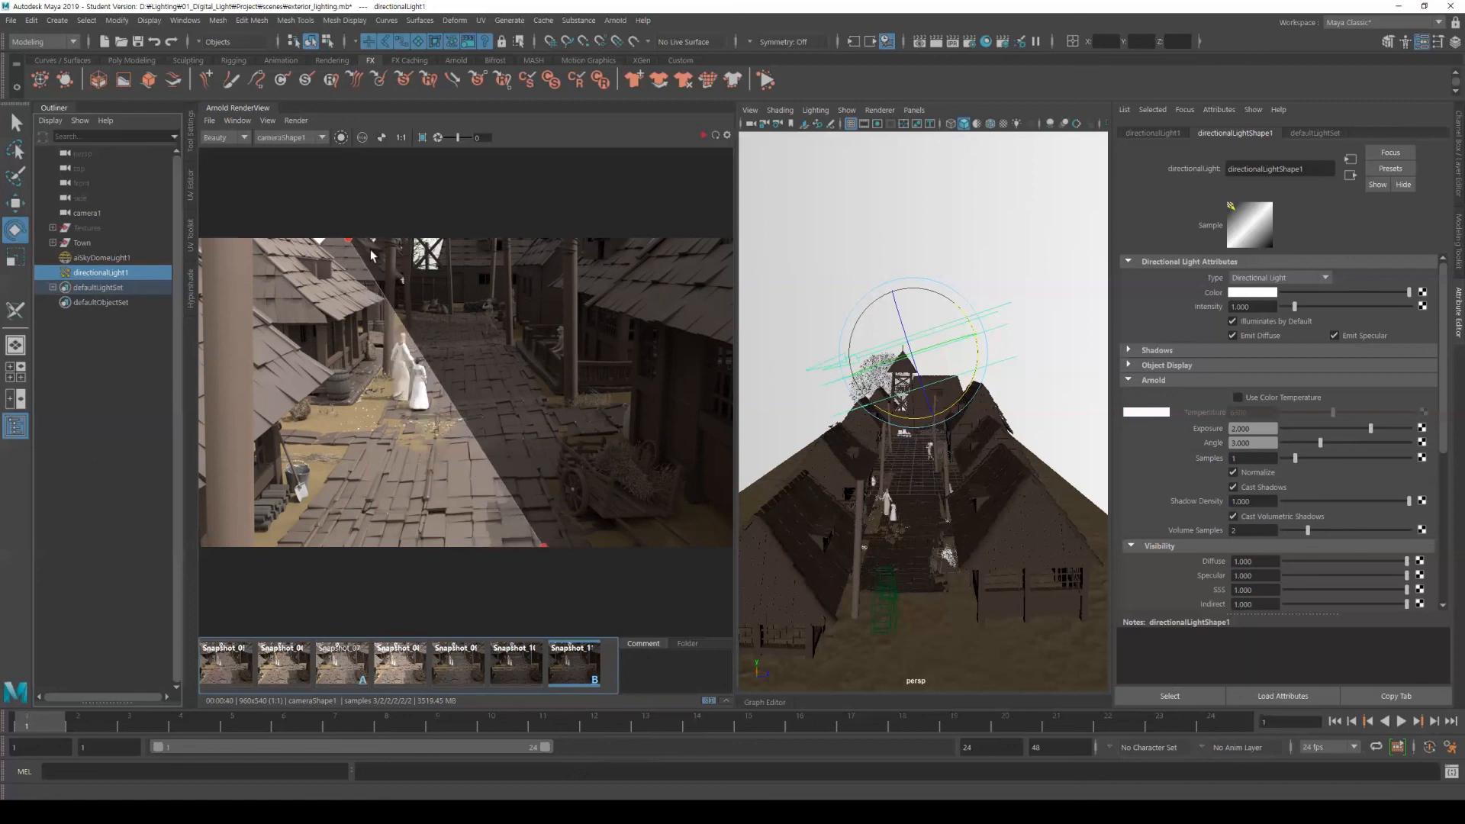
pyautogui.moveTo(356, 244); pyautogui.dragTo(433, 243)
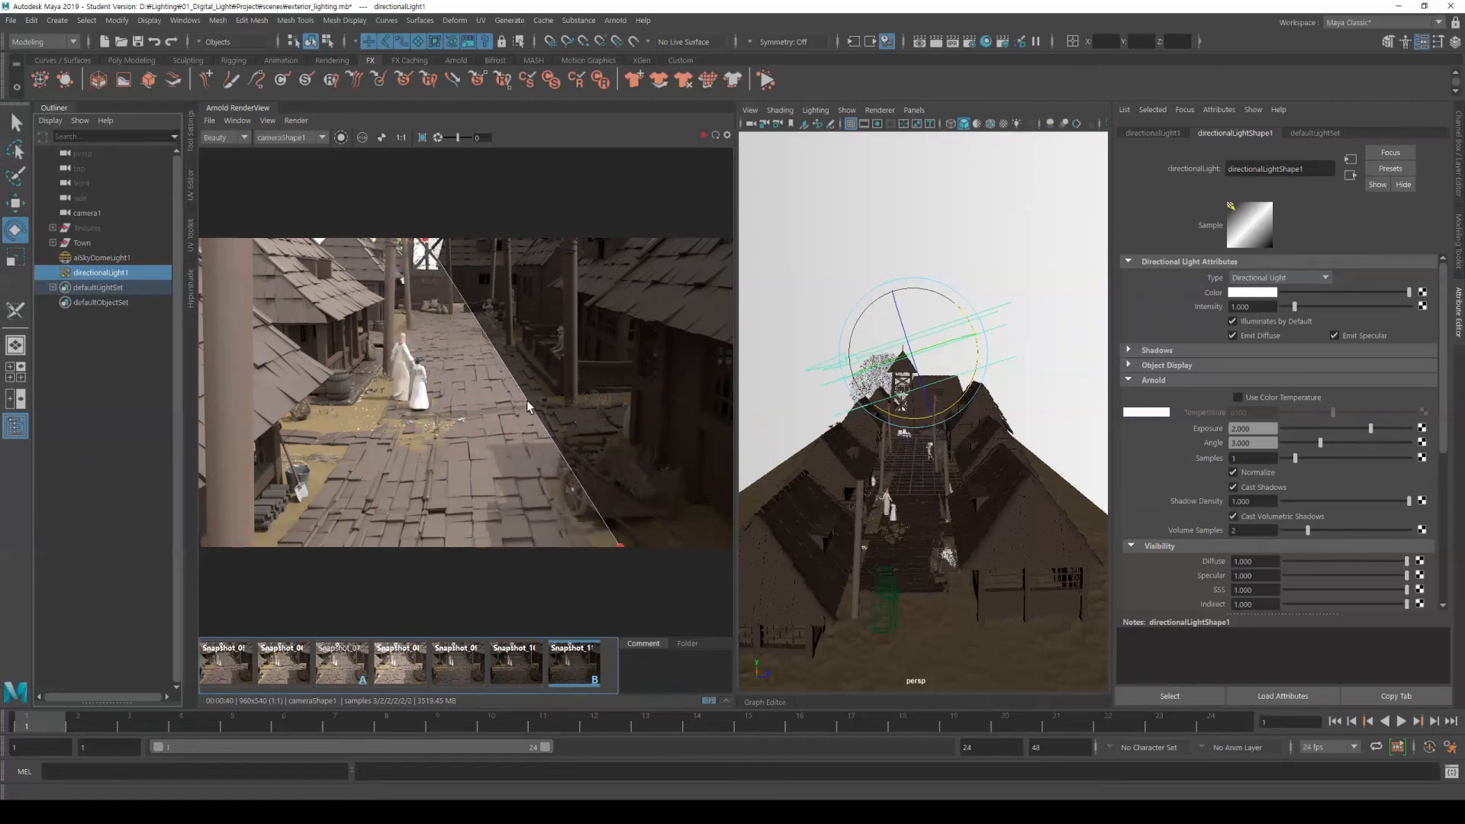
pyautogui.moveTo(615, 544); pyautogui.dragTo(451, 548)
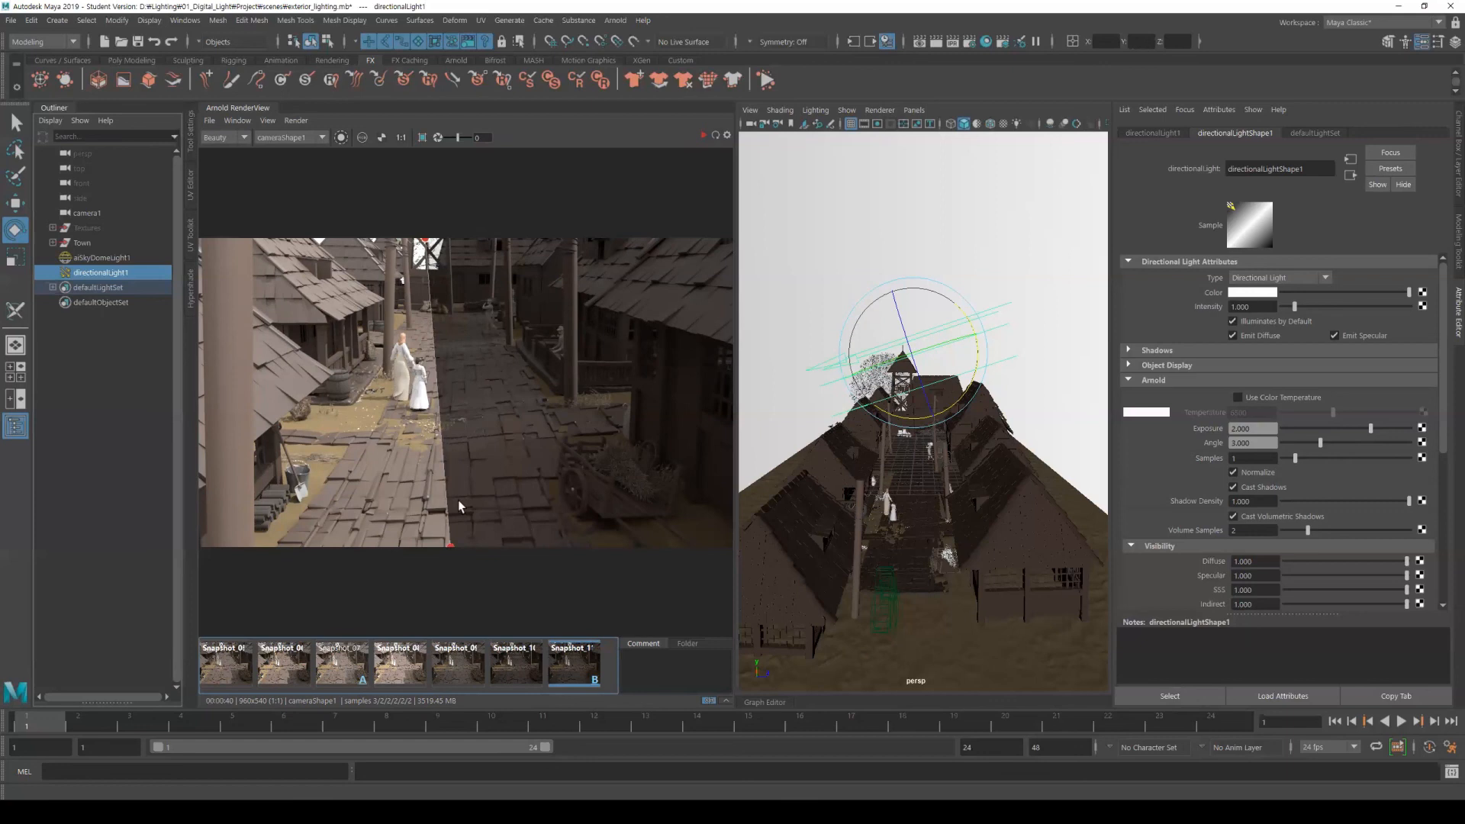
pyautogui.moveTo(431, 243); pyautogui.dragTo(596, 285)
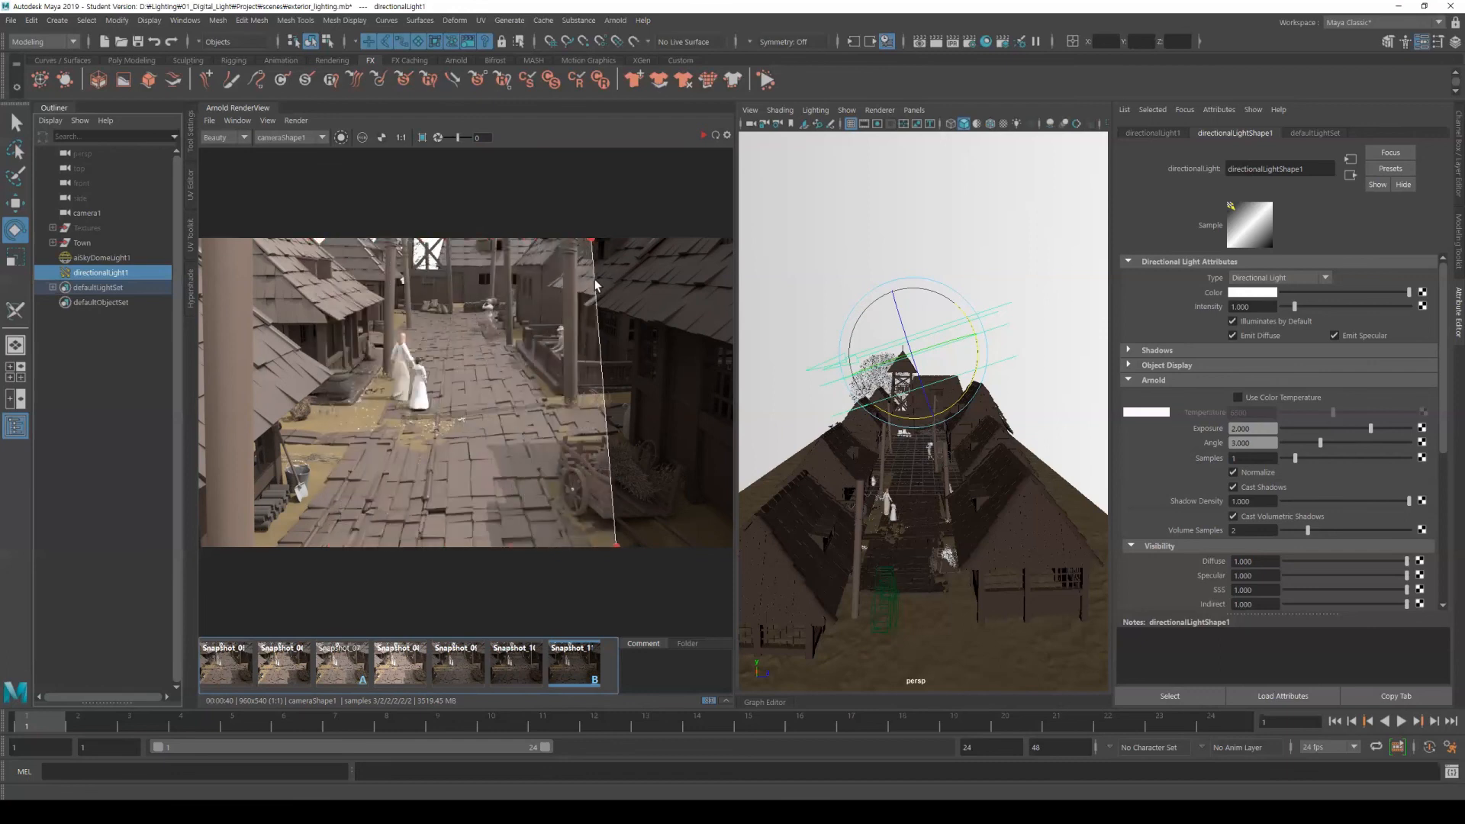
# Clear the B assignment from the newest snapshot and the A assignment from the third snapshot
pyautogui.rightClick(587, 662)
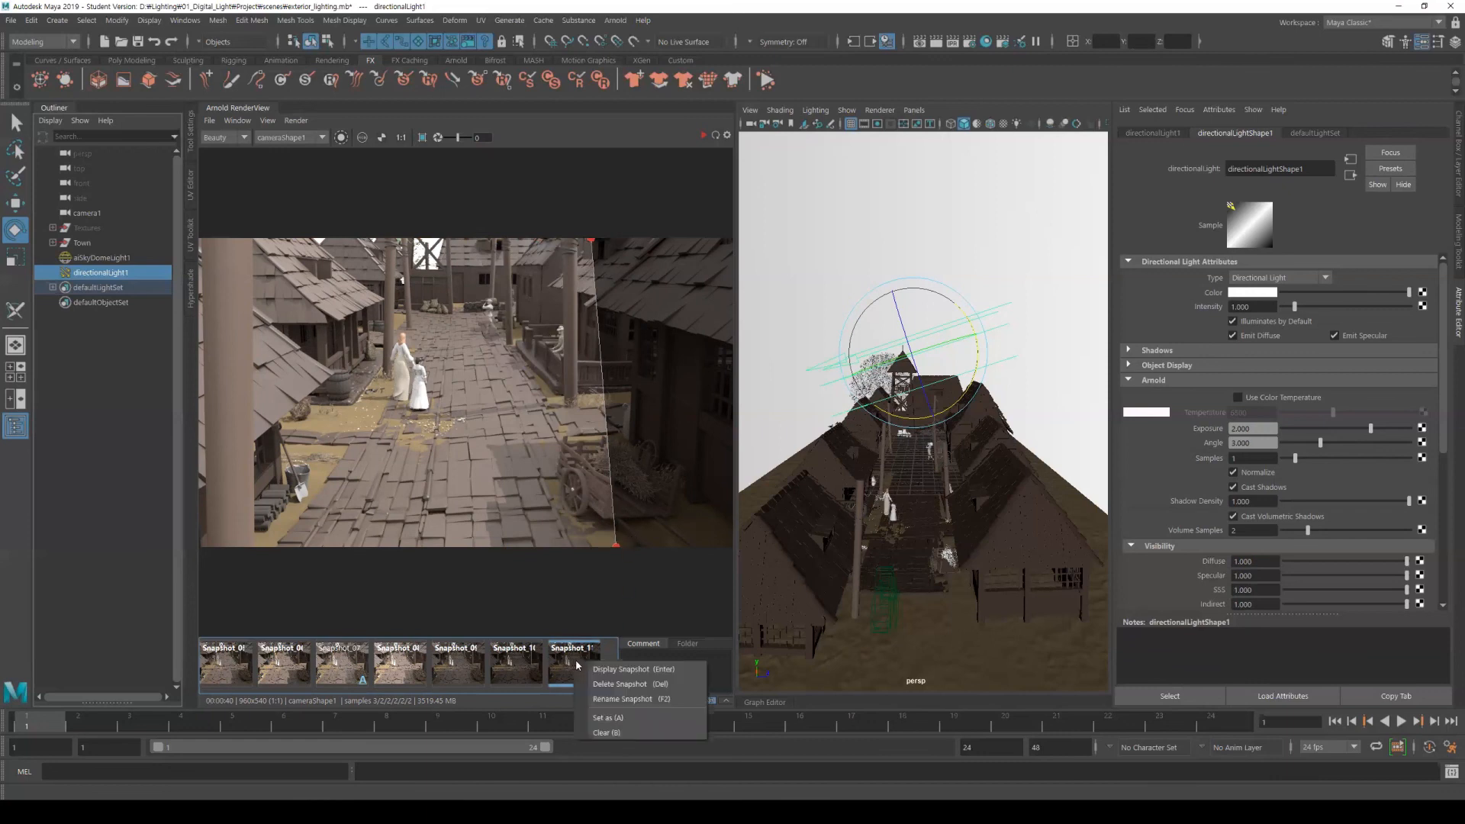
pyautogui.click(623, 734)
pyautogui.rightClick(365, 664)
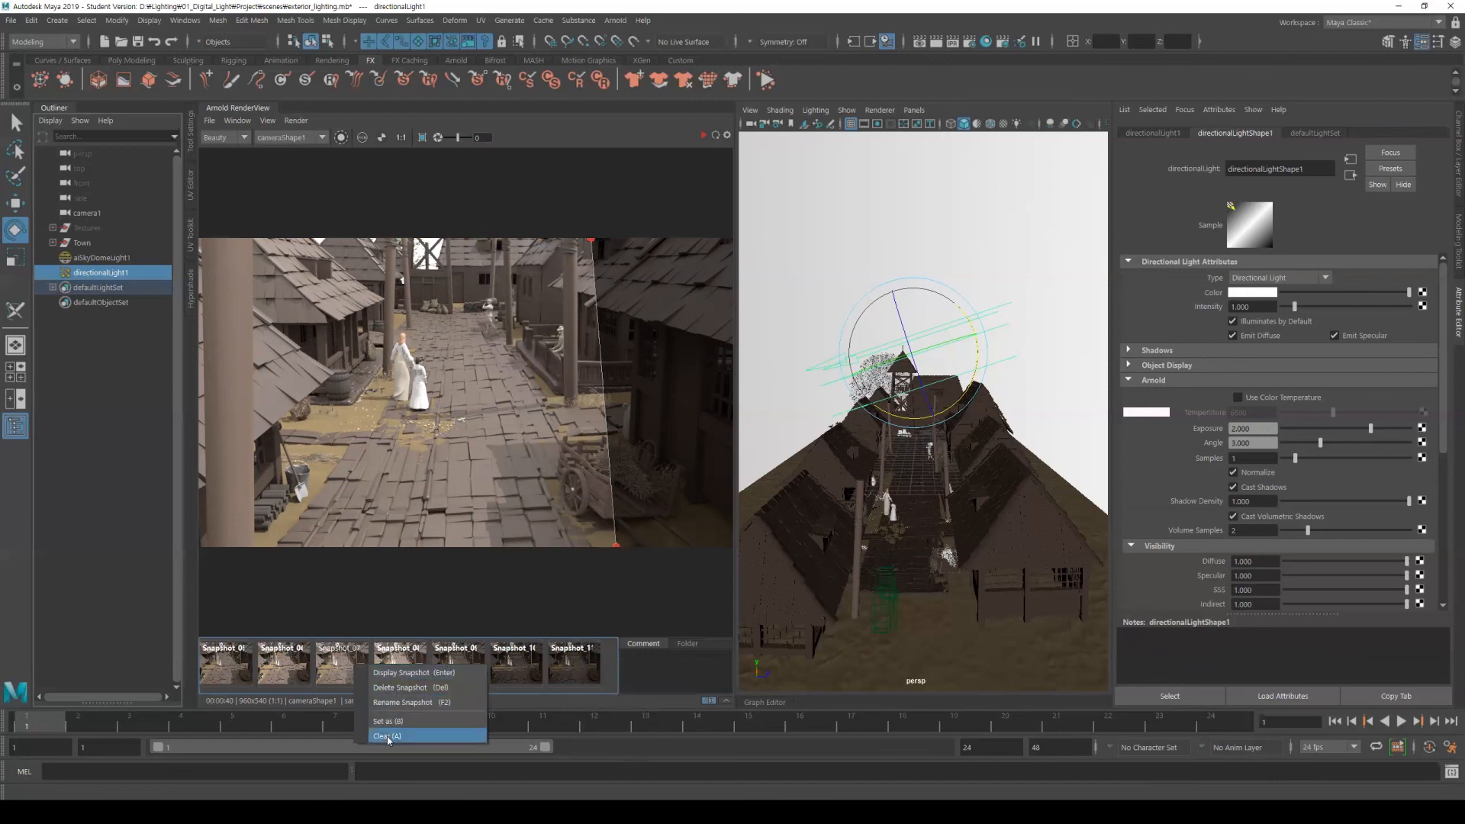
pyautogui.click(388, 735)
# Display the first four stored snapshots one after another to compare their lighting
pyautogui.click(226, 663)
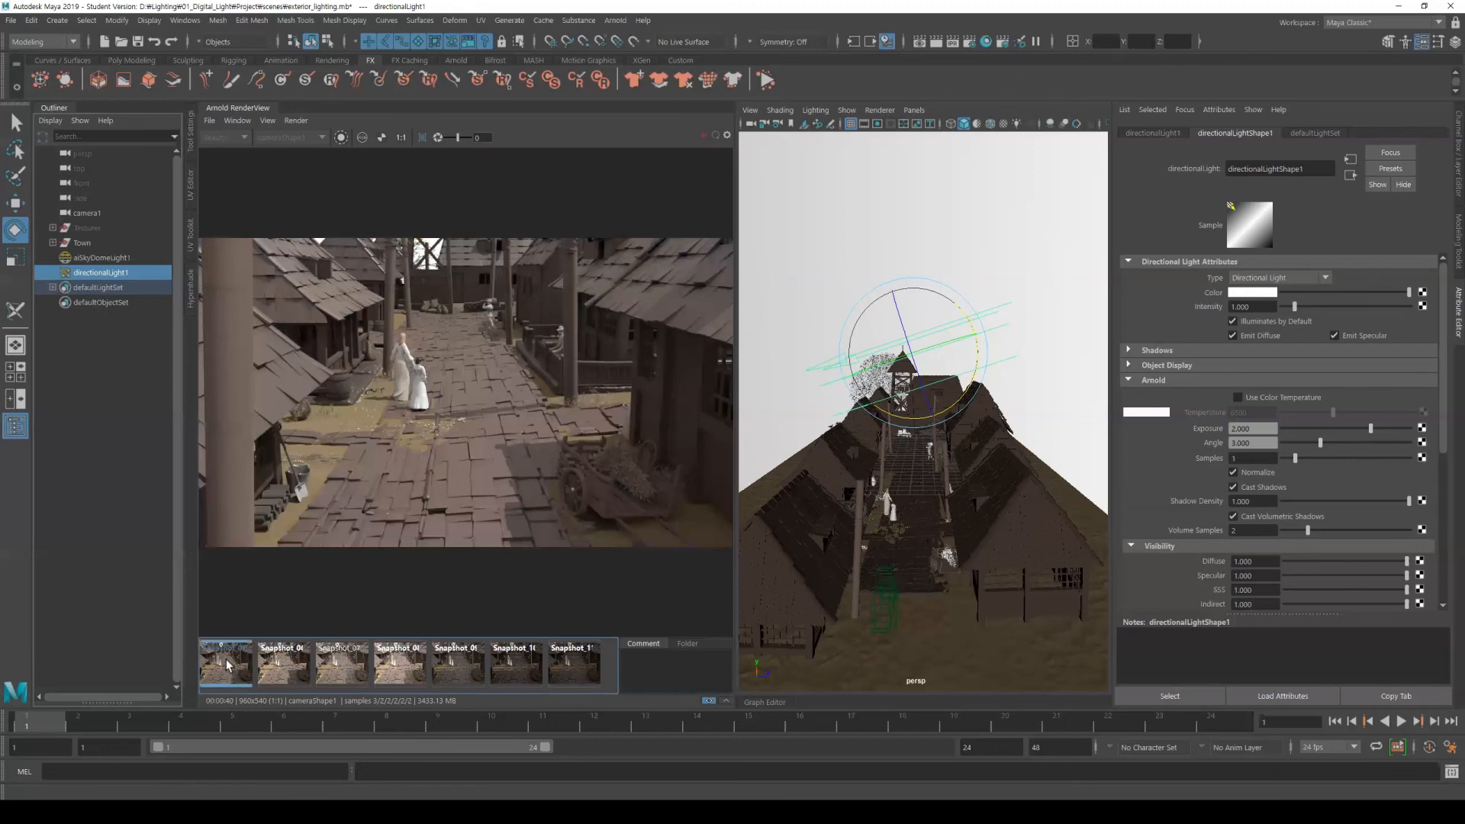
pyautogui.click(287, 670)
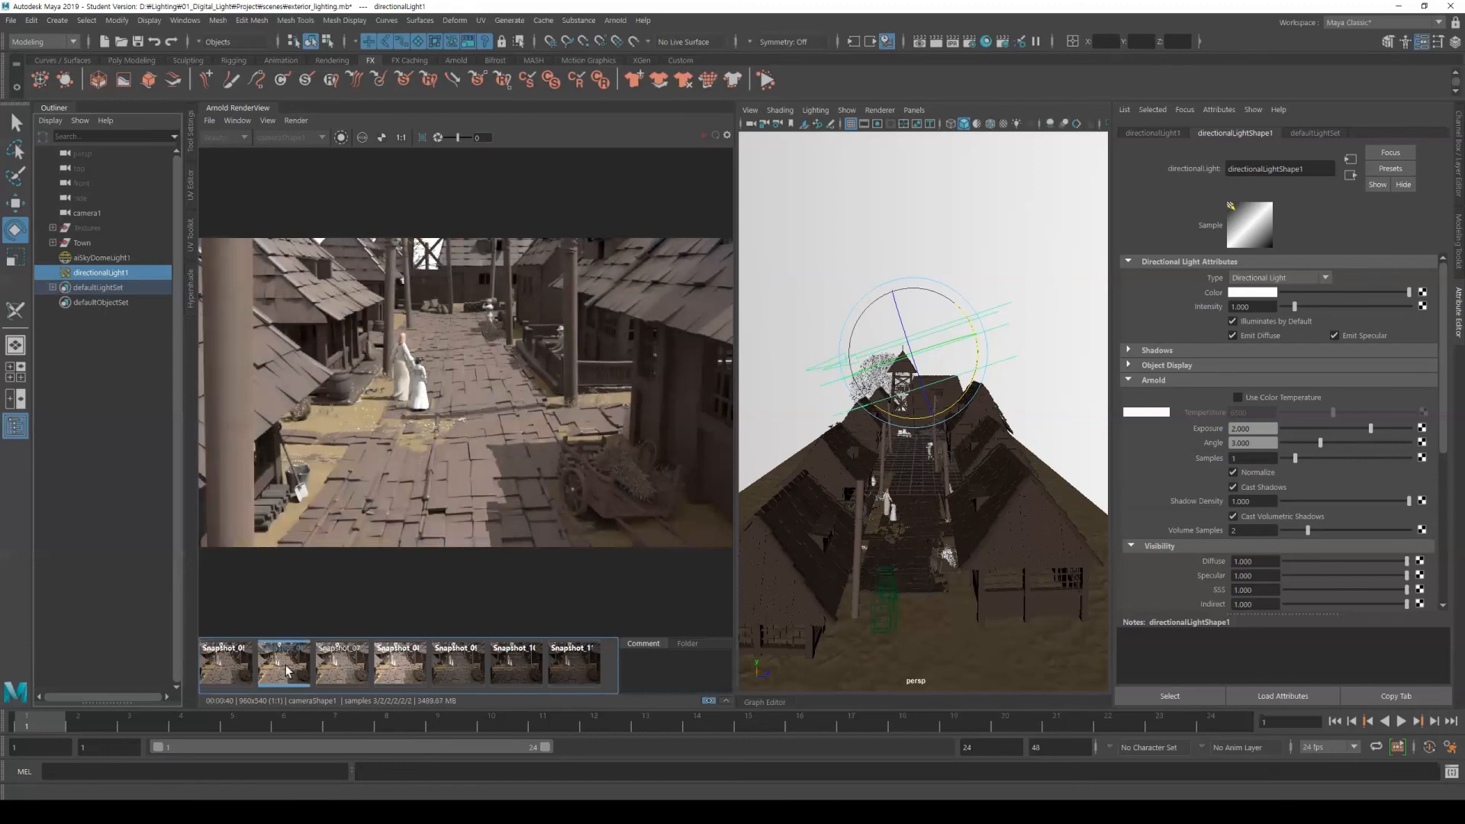
pyautogui.click(343, 675)
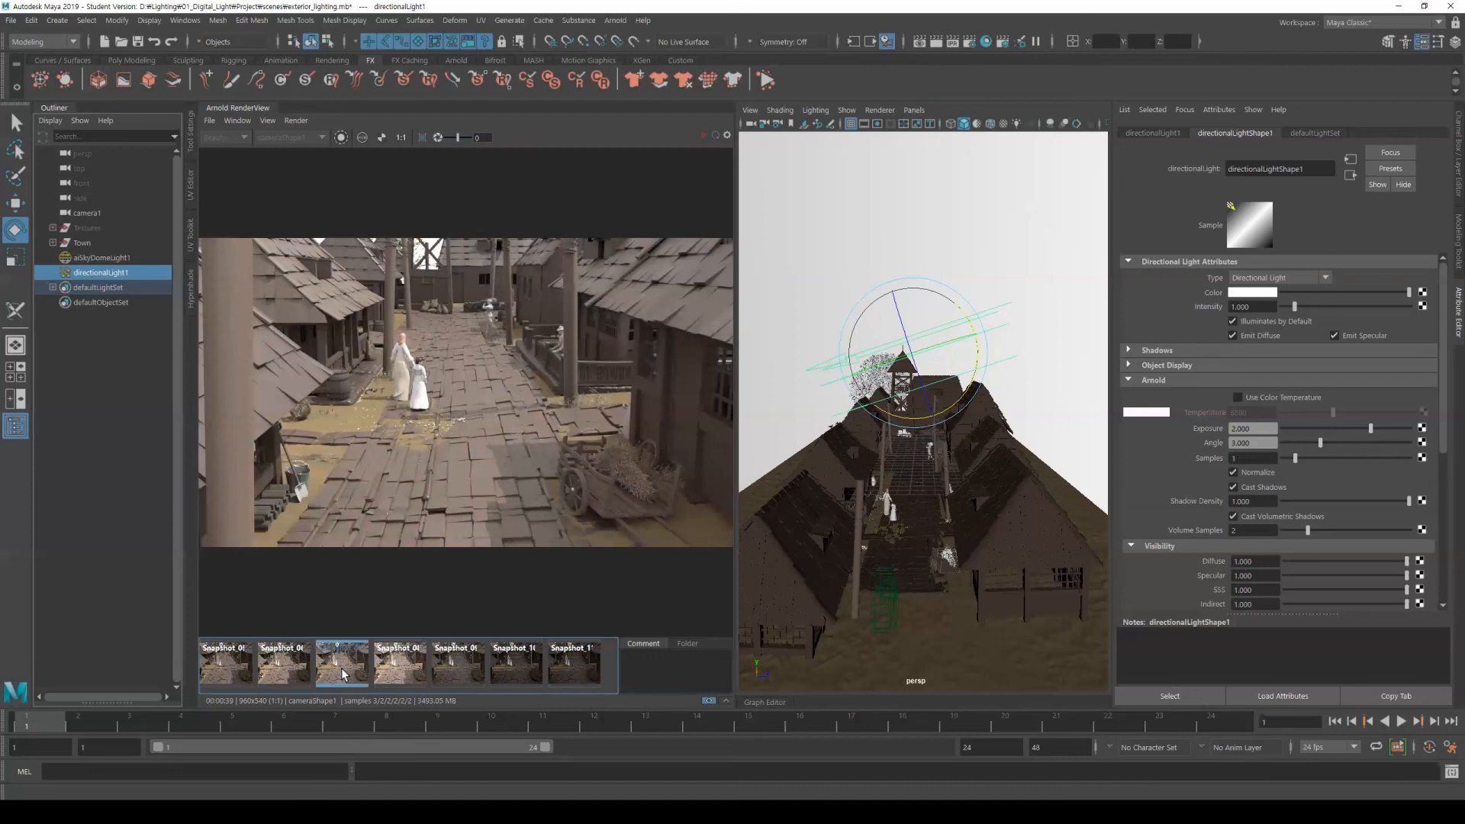
pyautogui.click(402, 671)
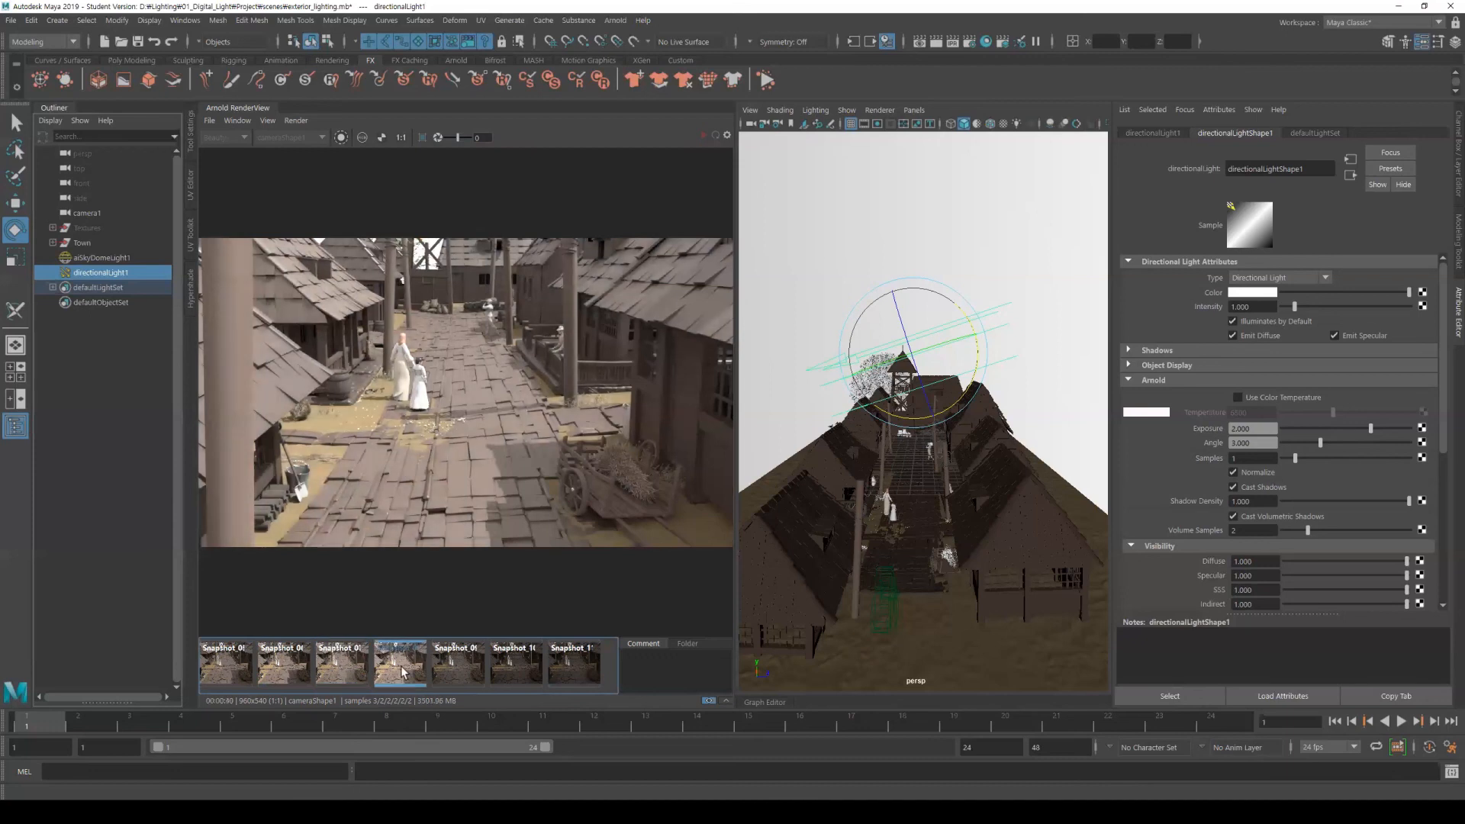
# Display the fifth, sixth and seventh stored snapshots in turn to compare their darker lighting
pyautogui.click(458, 667)
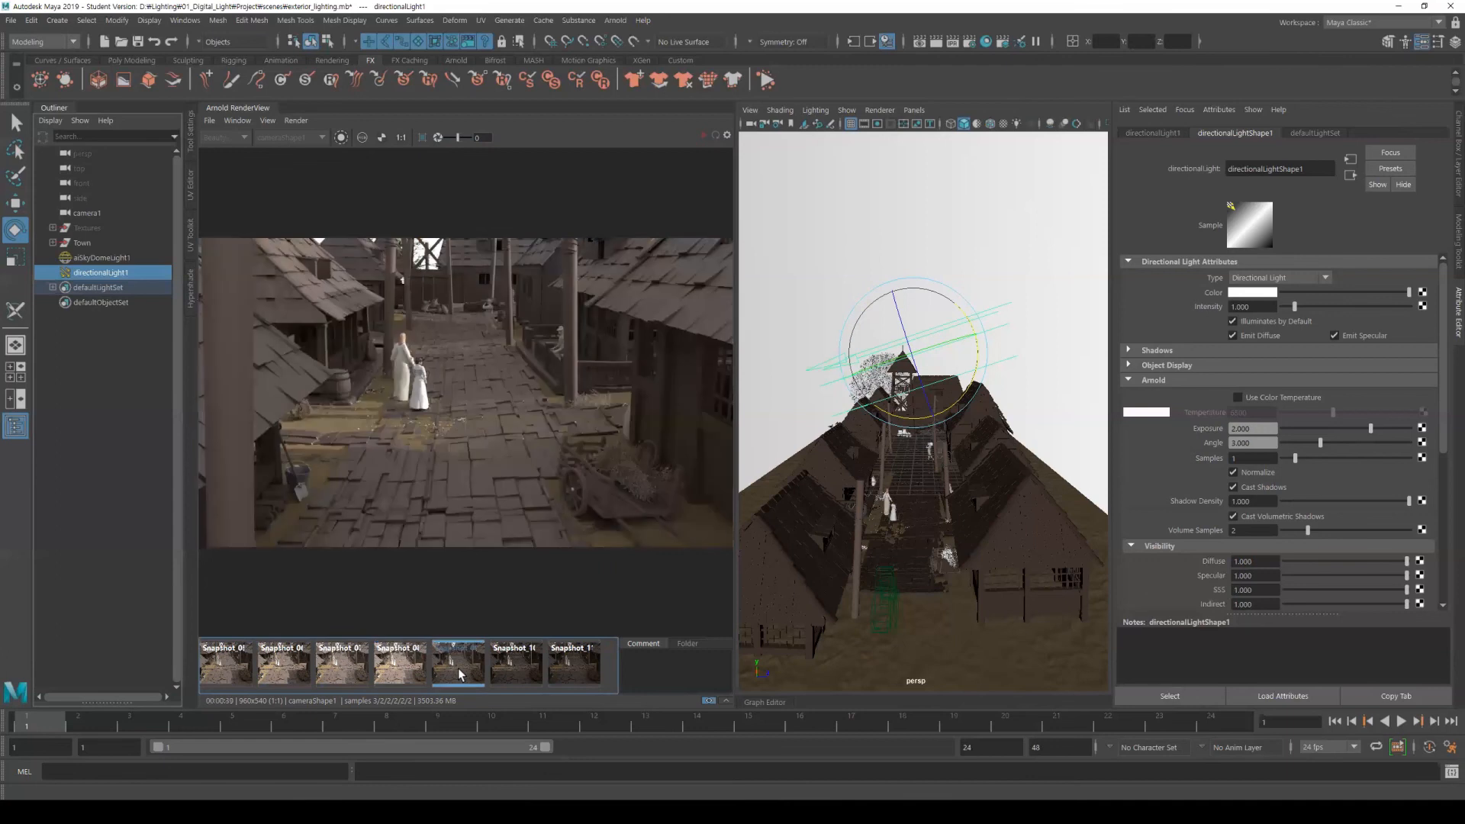
pyautogui.click(515, 667)
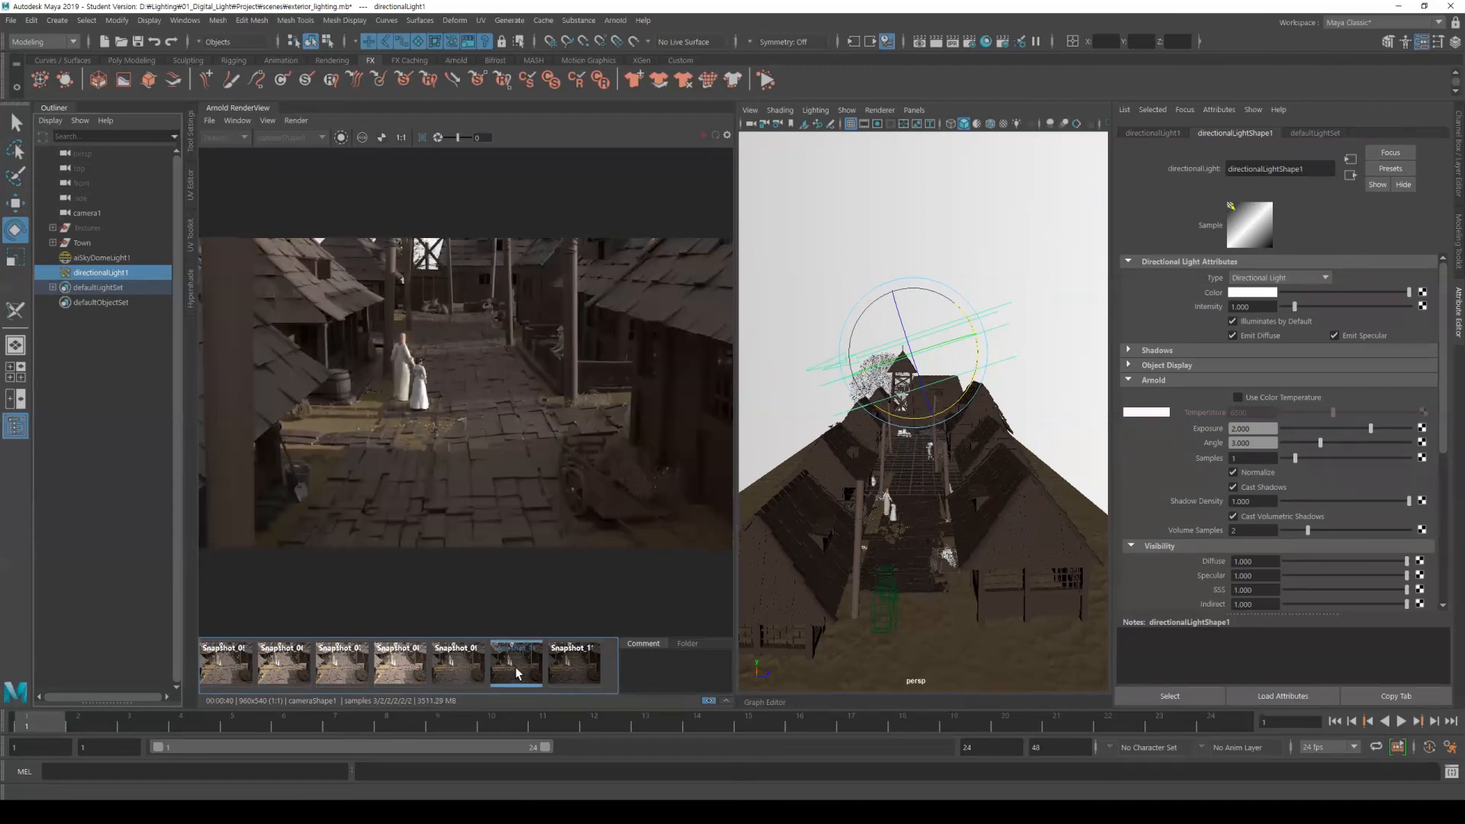
pyautogui.click(565, 667)
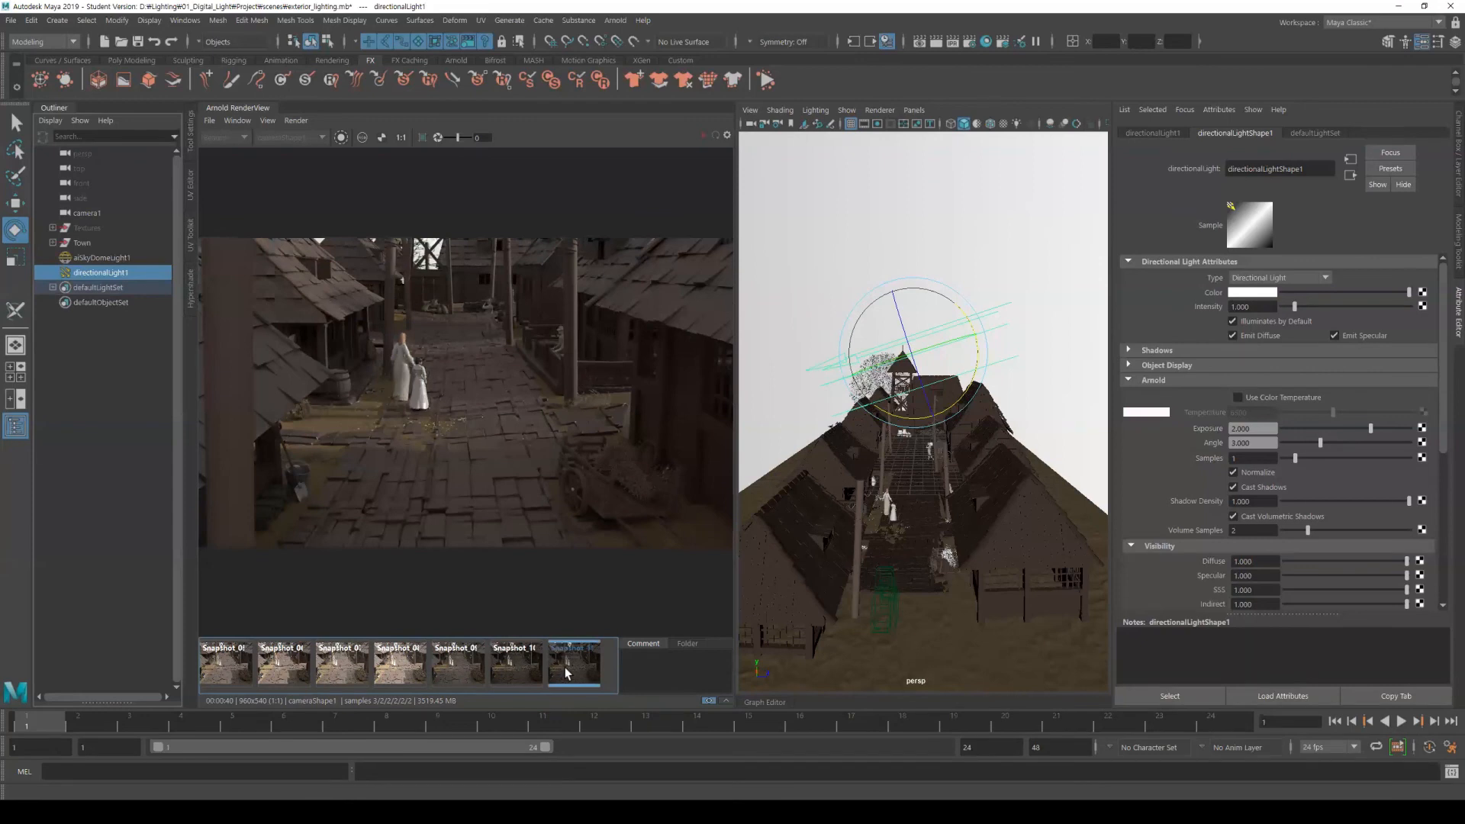
# Switch between the fifth and fourth snapshots, ending on the sixth, to compare their brightness and shadows
pyautogui.click(458, 670)
pyautogui.click(402, 671)
pyautogui.click(468, 672)
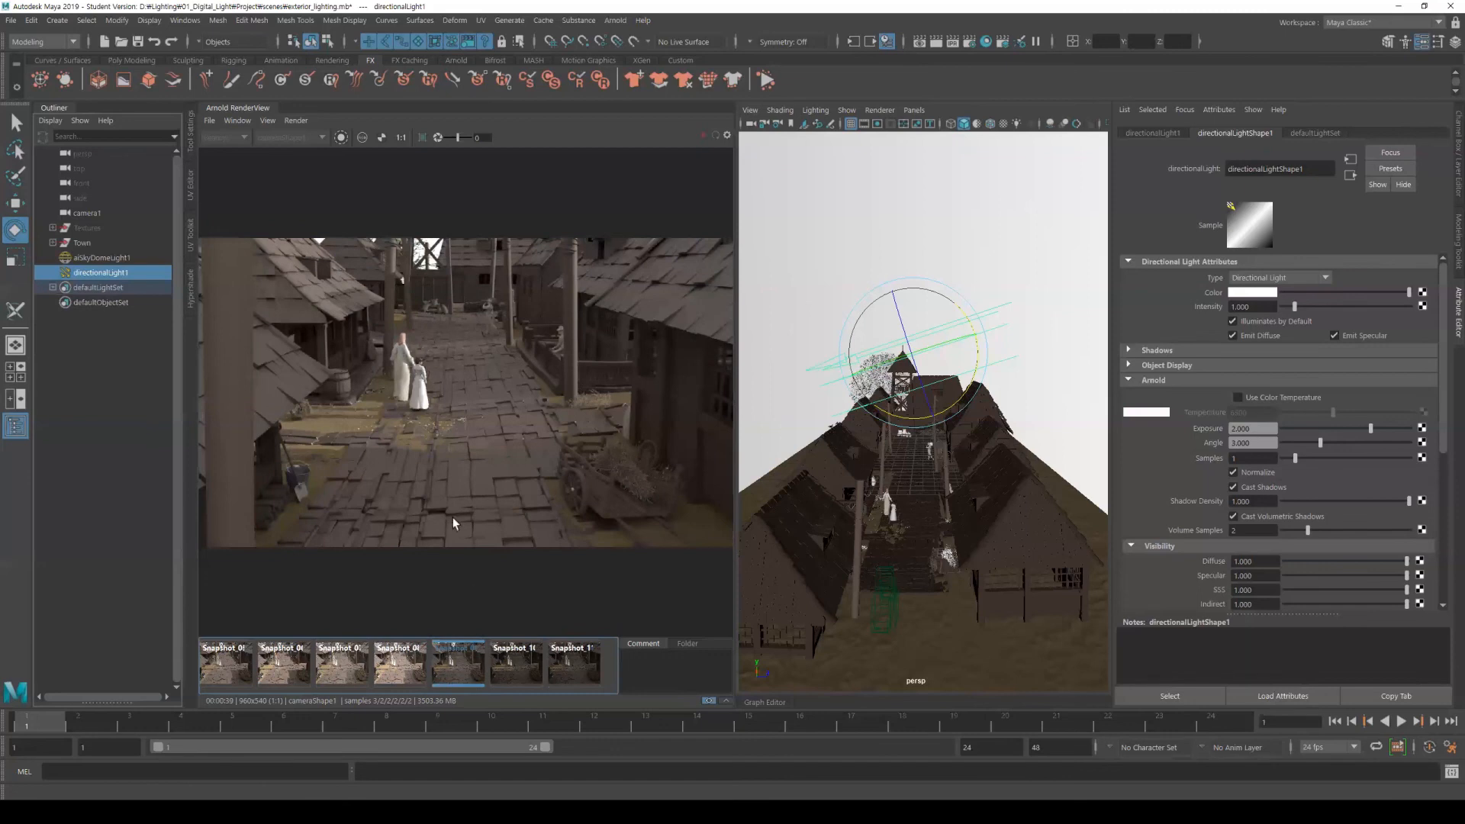
pyautogui.click(519, 664)
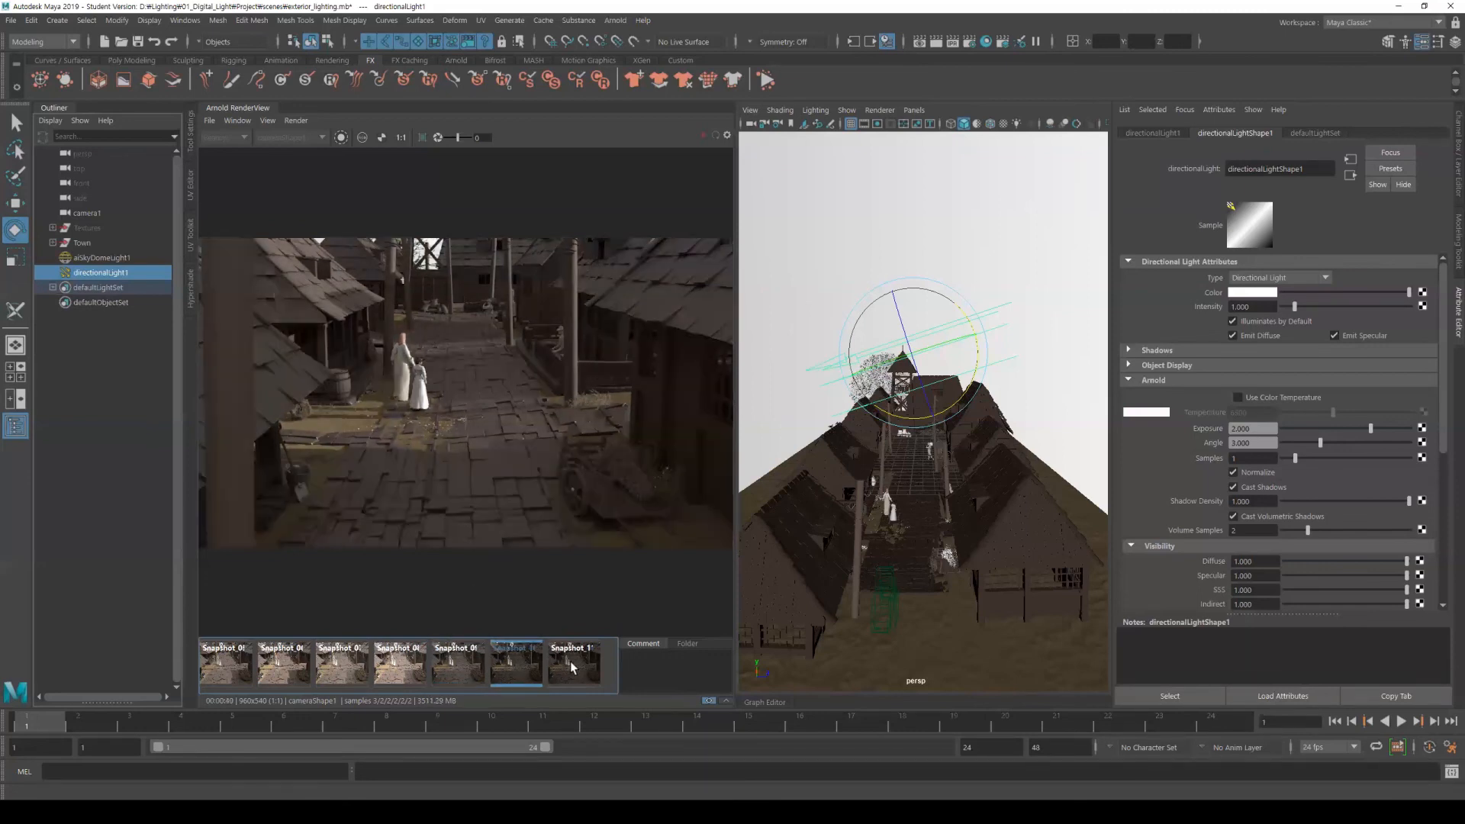
# Step back through the stored snapshots from the fifth to the first to compare their lighting
pyautogui.click(473, 672)
pyautogui.click(412, 671)
pyautogui.click(344, 671)
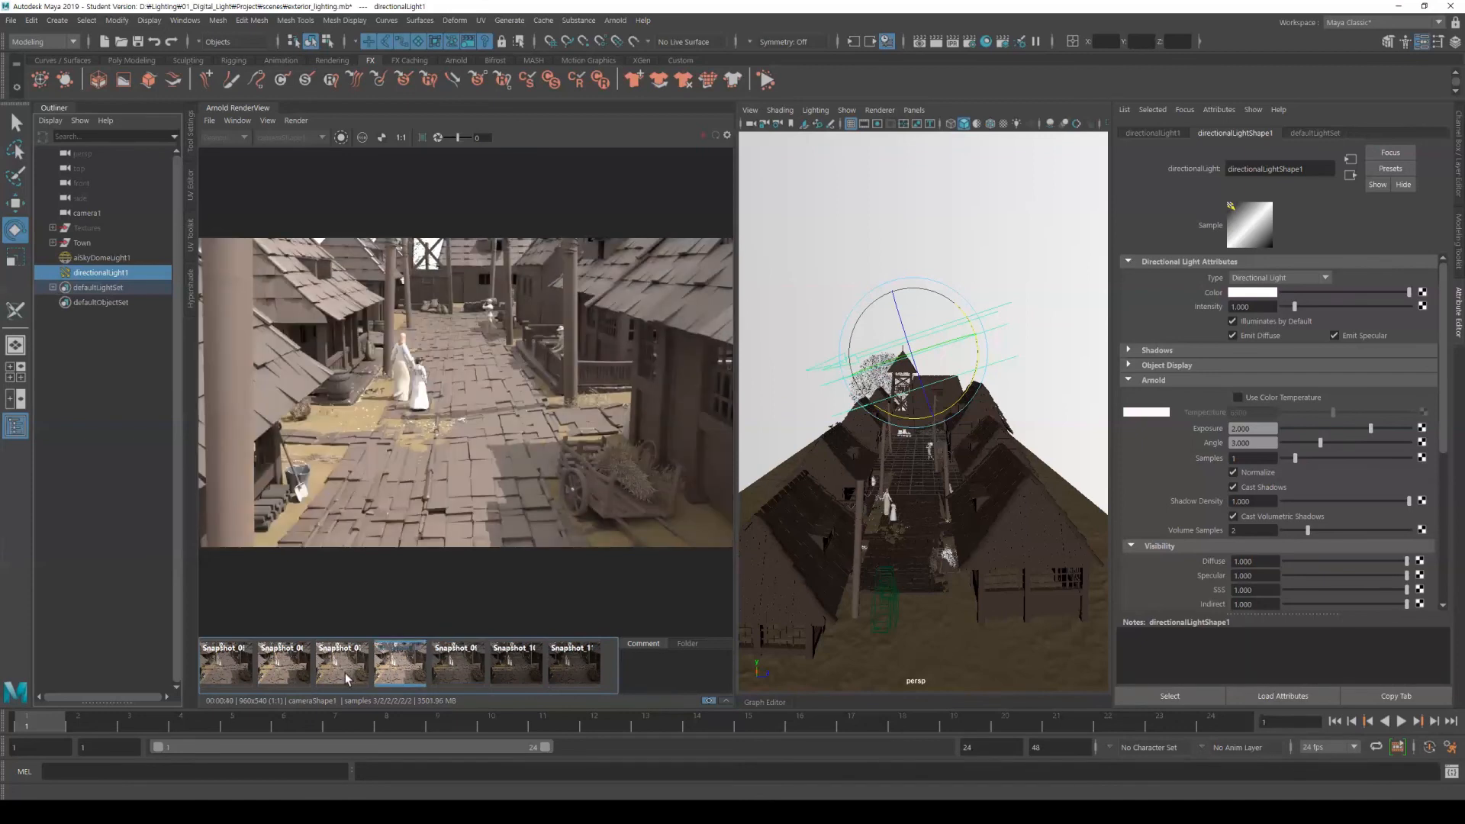
pyautogui.click(305, 672)
pyautogui.click(239, 675)
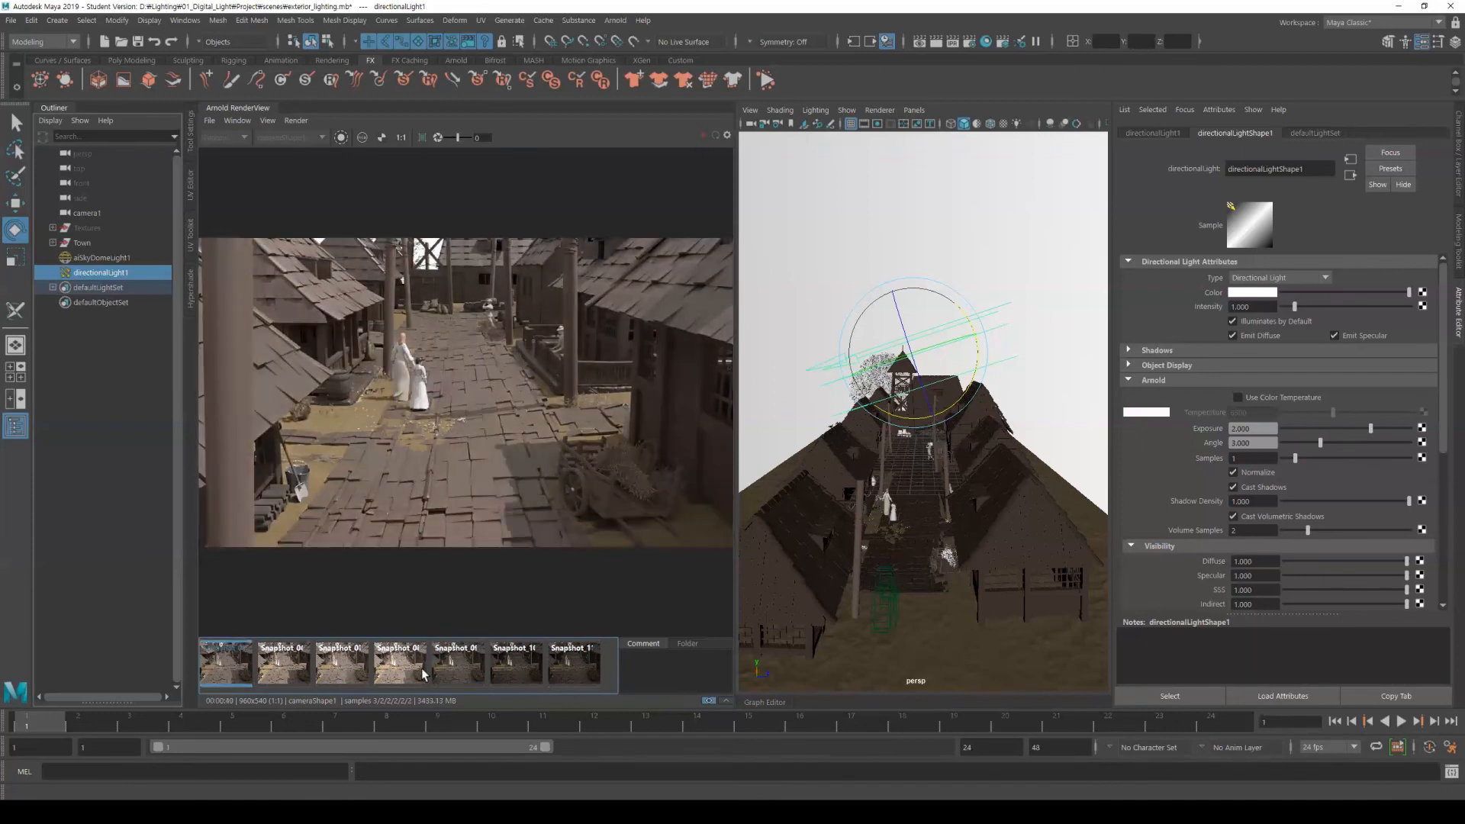